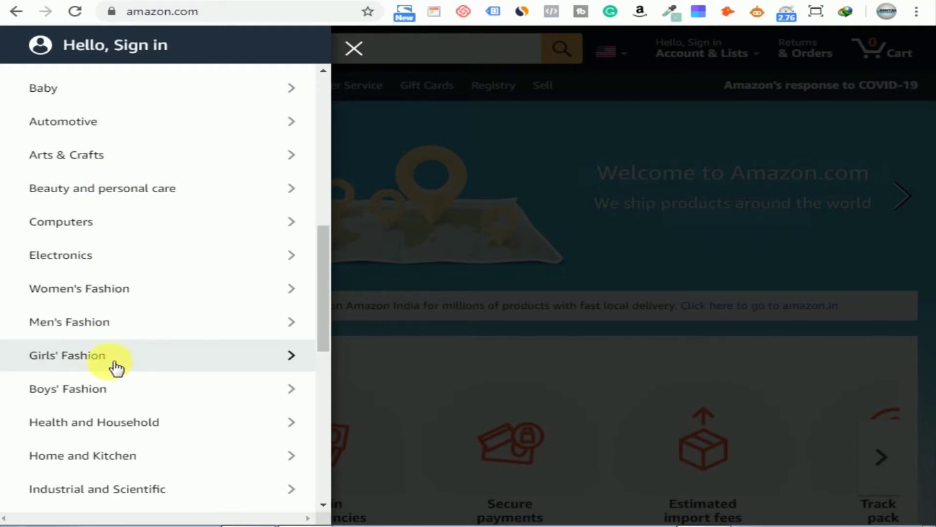
{"action": "scroll", "coordinate": [117, 341], "scroll_direction": "up", "scroll_amount": 3}
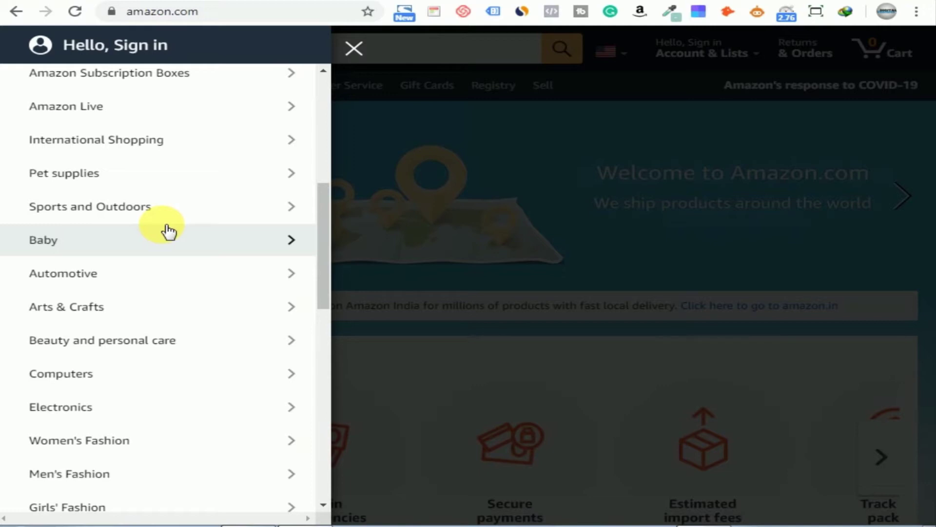
{"action": "scroll", "coordinate": [176, 261], "scroll_direction": "up", "scroll_amount": 3}
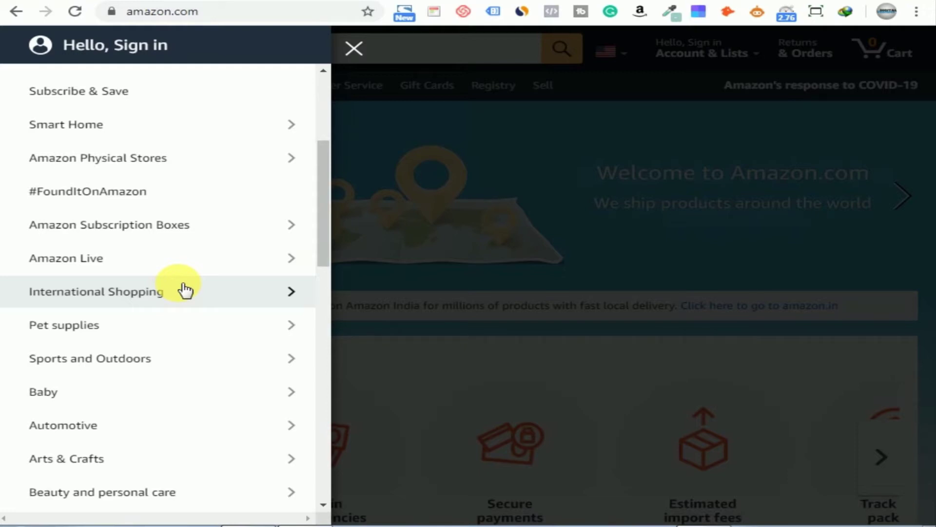
{"action": "scroll", "coordinate": [185, 291], "scroll_direction": "up", "scroll_amount": 5}
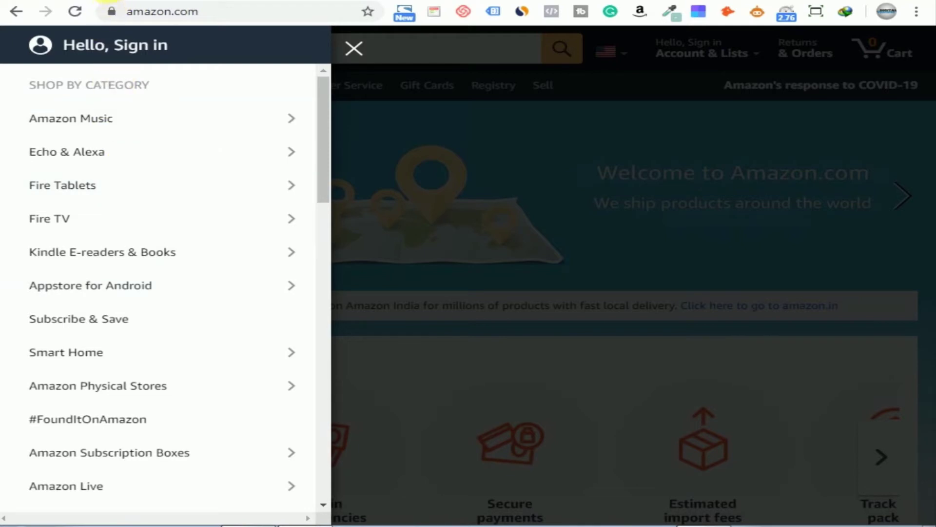
Step: Switch to the WordPress dashboard and open the post categories page
{"action": "left_click", "coordinate": [109, 2]}
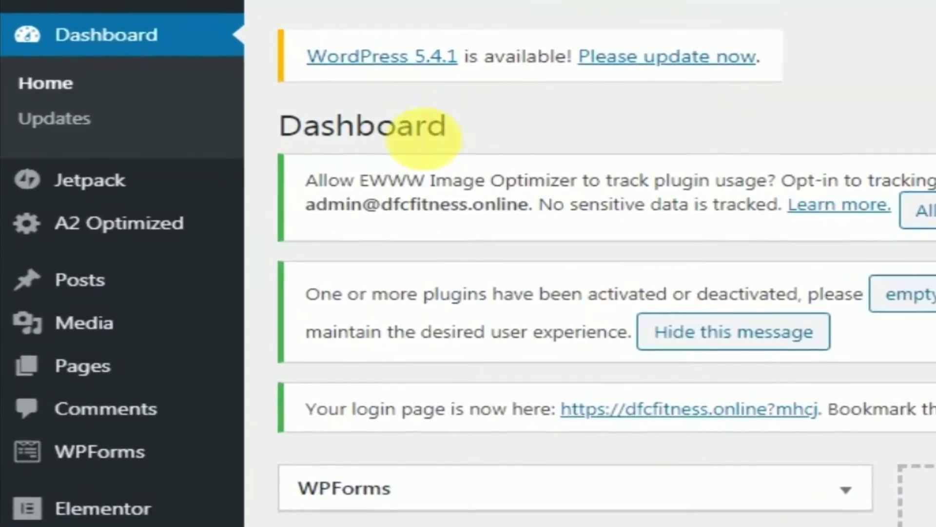
{"action": "mouse_move", "coordinate": [111, 217]}
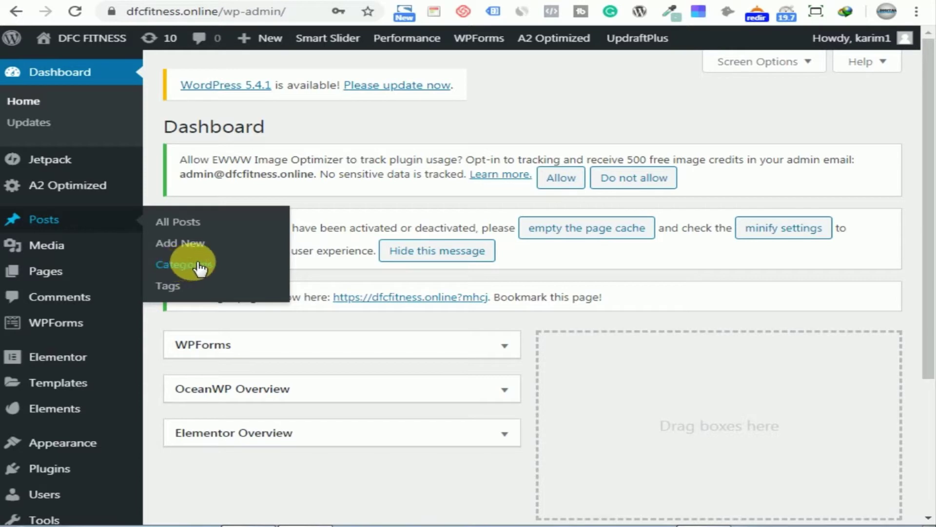
{"action": "left_click", "coordinate": [201, 266]}
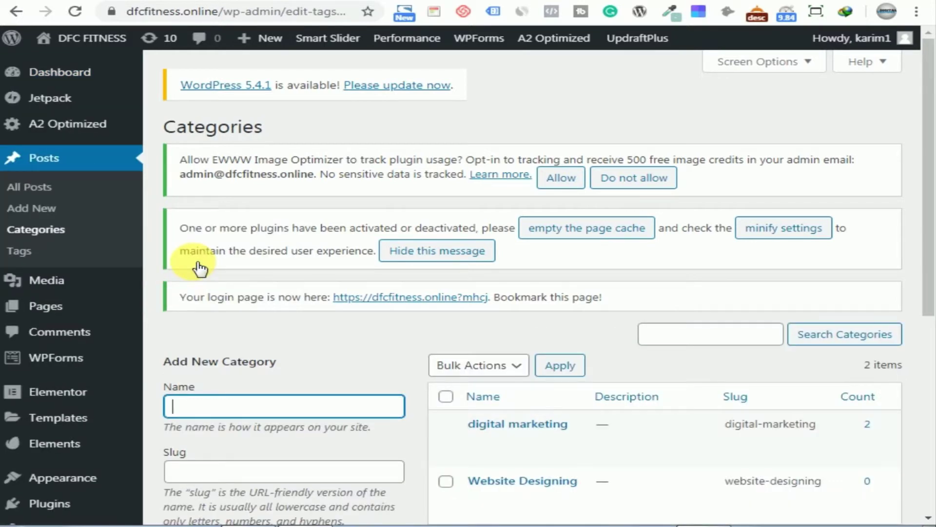
Step: Enter "facebook ads" as both the name and the slug of a new category
{"action": "scroll", "coordinate": [192, 266], "scroll_direction": "down", "scroll_amount": 2}
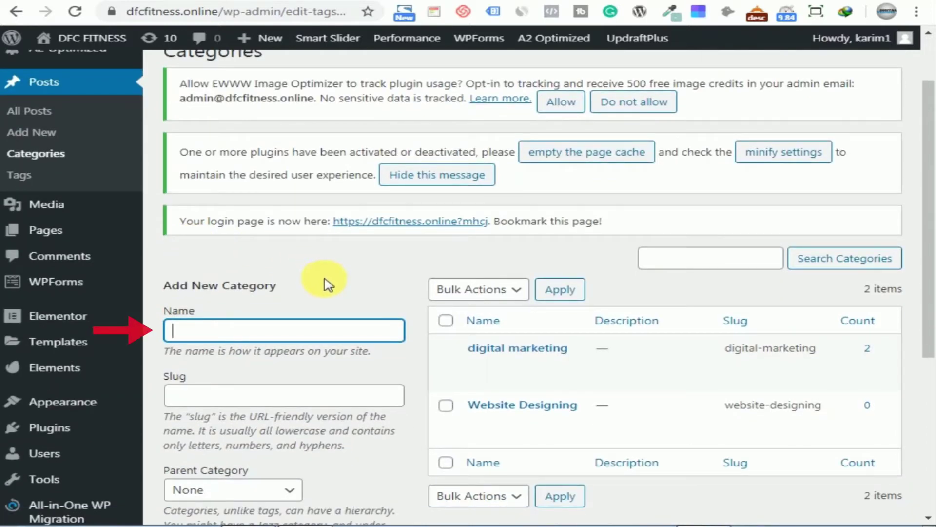
{"action": "scroll", "coordinate": [281, 332], "scroll_direction": "down", "scroll_amount": 2}
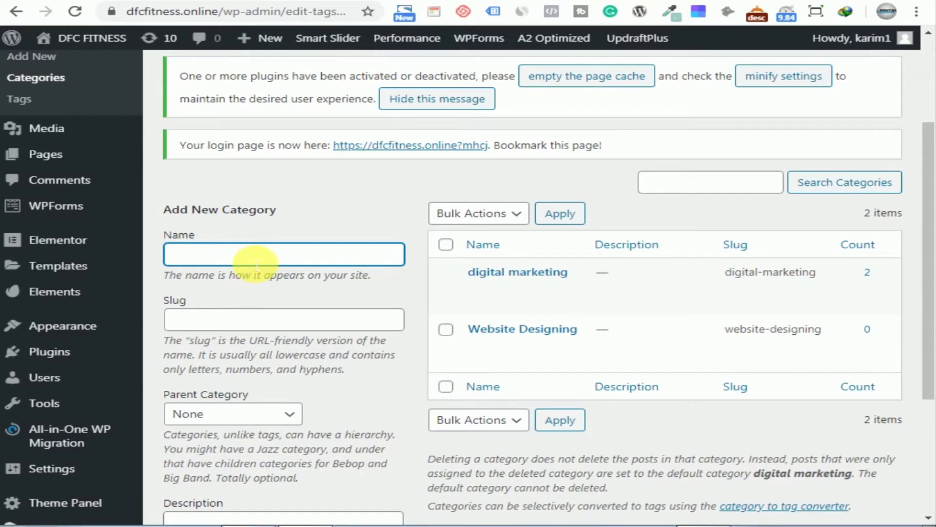
{"action": "mouse_move", "coordinate": [442, 286]}
{"action": "type", "text": "fa"}
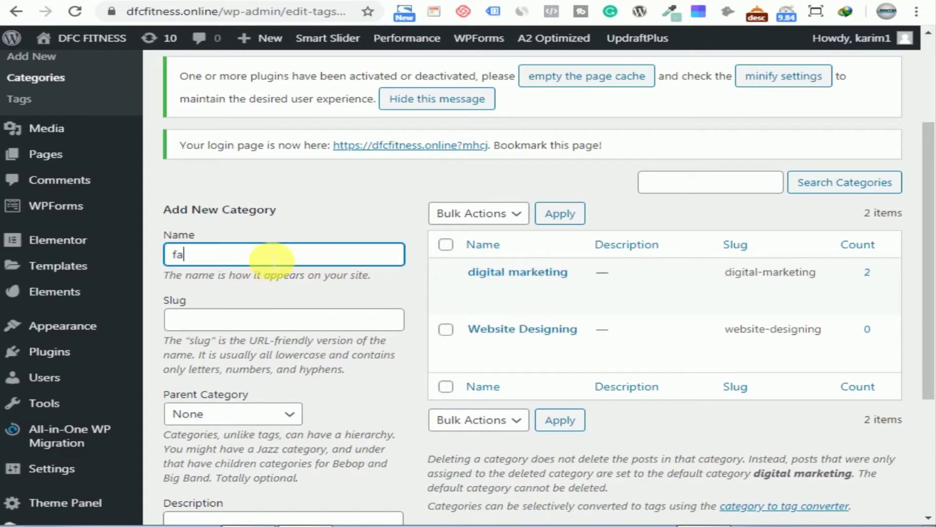
{"action": "type", "text": "cebook ads"}
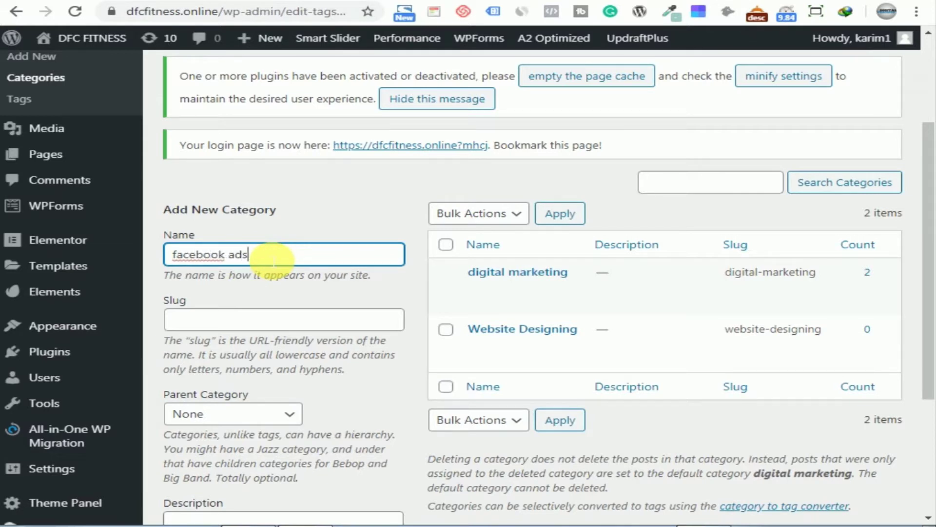
{"action": "key", "text": "ctrl+shift+Left"}
{"action": "key", "text": "ctrl+shift+Left"}
{"action": "key", "text": "ctrl+c"}
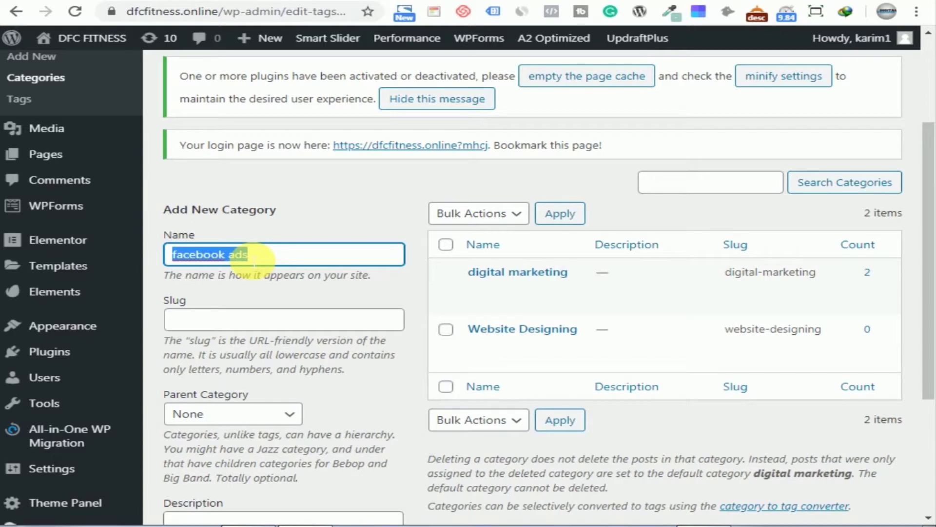
{"action": "left_click", "coordinate": [242, 316]}
{"action": "key", "text": "ctrl+v"}
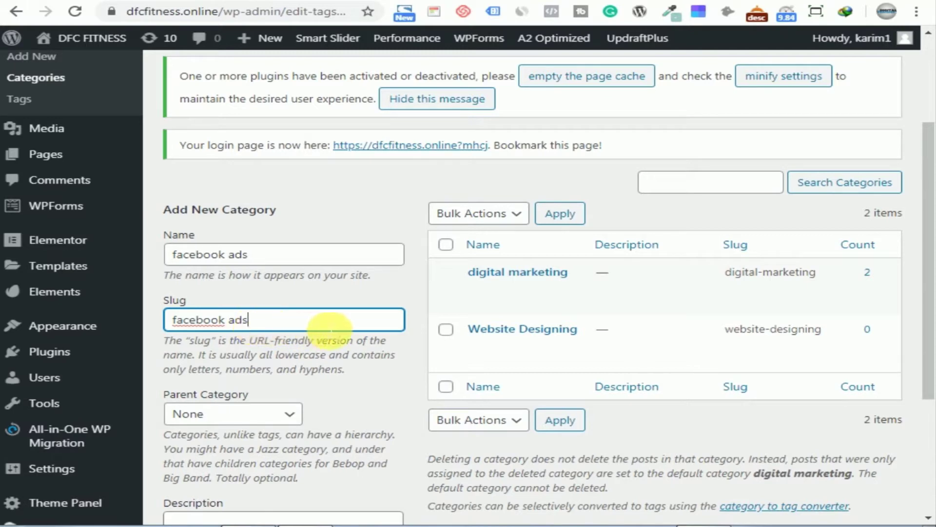
Step: Add the facebook ads category, leaving its parent category at None and its description empty
{"action": "scroll", "coordinate": [332, 322], "scroll_direction": "down", "scroll_amount": 2}
{"action": "scroll", "coordinate": [323, 324], "scroll_direction": "down", "scroll_amount": 2}
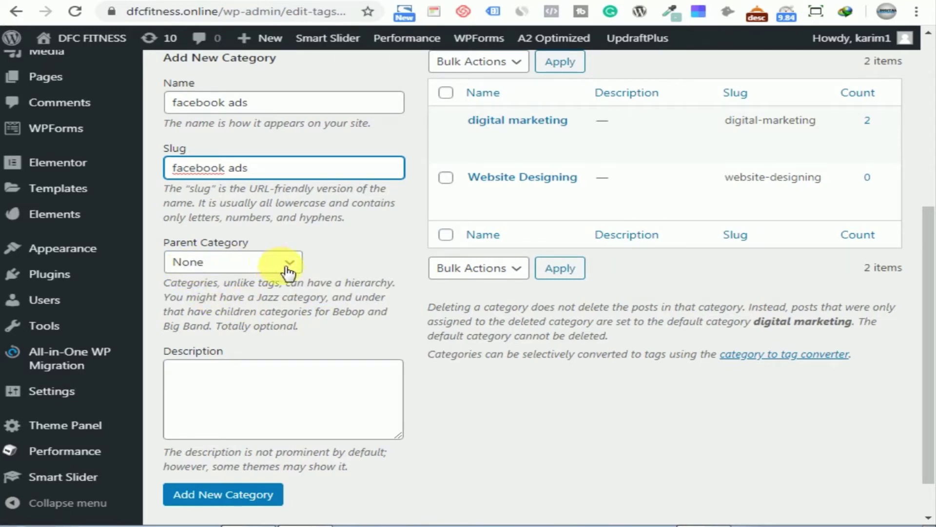
{"action": "scroll", "coordinate": [456, 429], "scroll_direction": "down", "scroll_amount": 1}
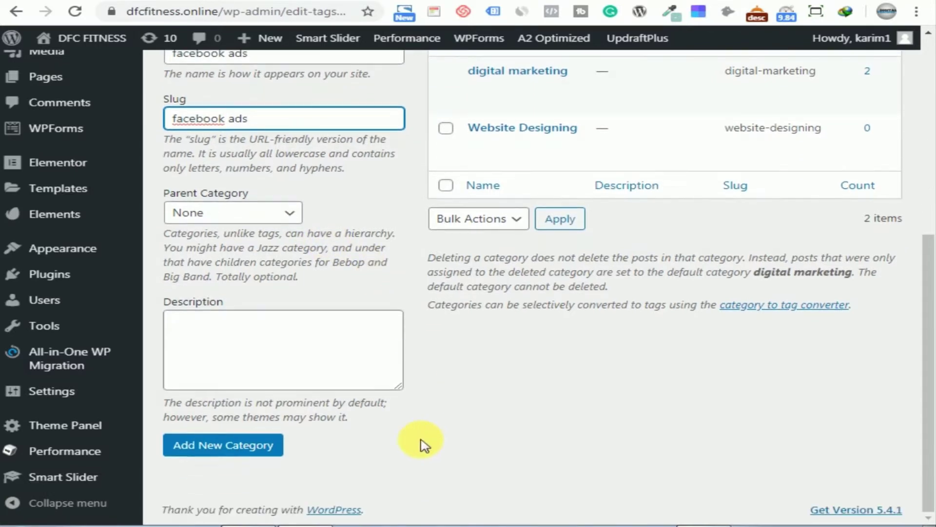
{"action": "left_click", "coordinate": [218, 451]}
{"action": "scroll", "coordinate": [731, 387], "scroll_direction": "up", "scroll_amount": 3}
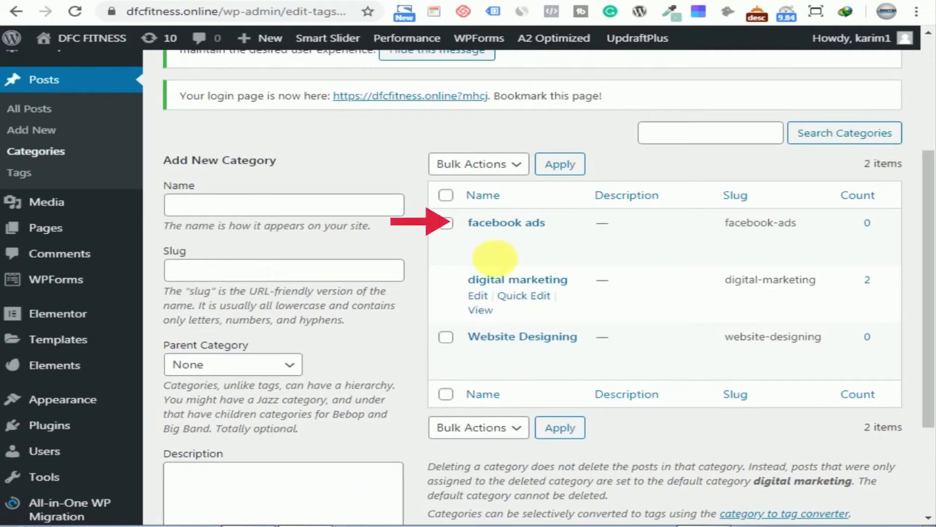
{"action": "mouse_move", "coordinate": [516, 236]}
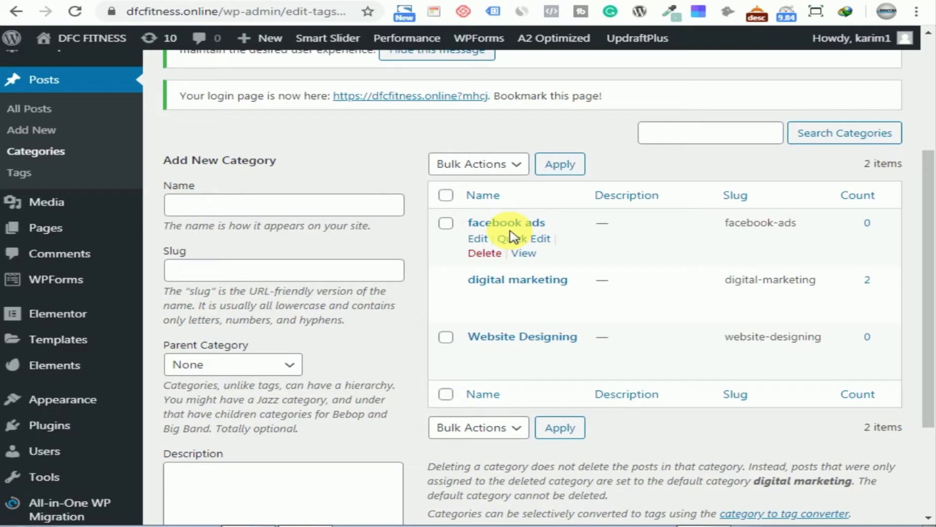
Step: Add another category with "google analytic" as both its name and its slug
{"action": "left_click", "coordinate": [344, 210]}
{"action": "type", "text": "google analytic"}
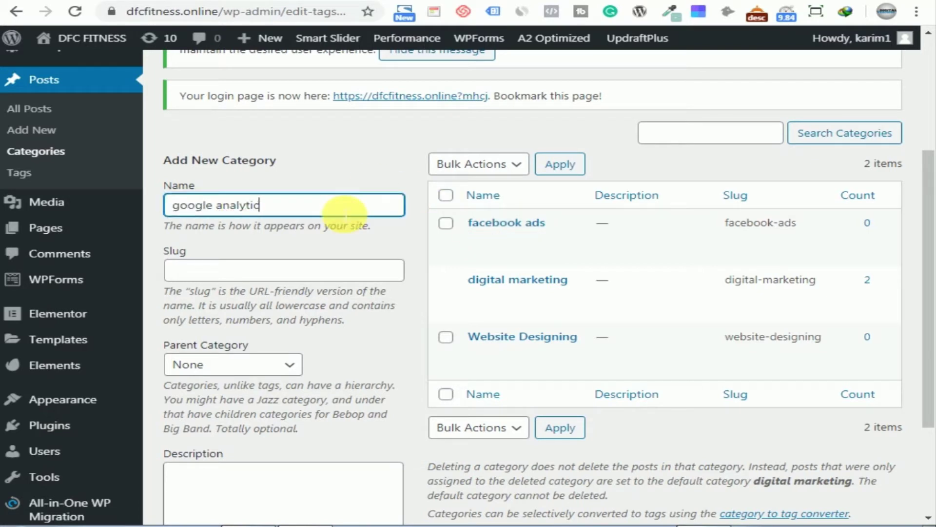
{"action": "triple_click", "coordinate": [258, 206]}
{"action": "key", "text": "ctrl+c"}
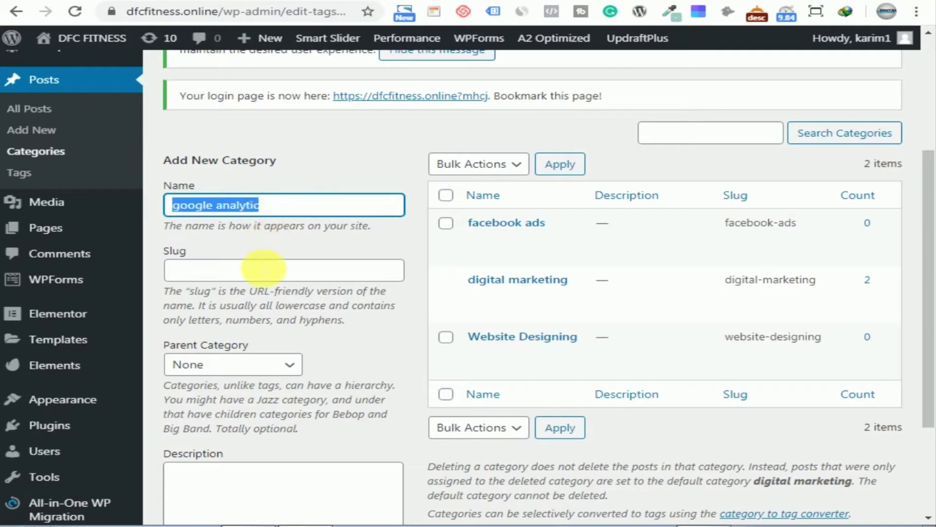
{"action": "left_click", "coordinate": [258, 274]}
{"action": "key", "text": "ctrl+v"}
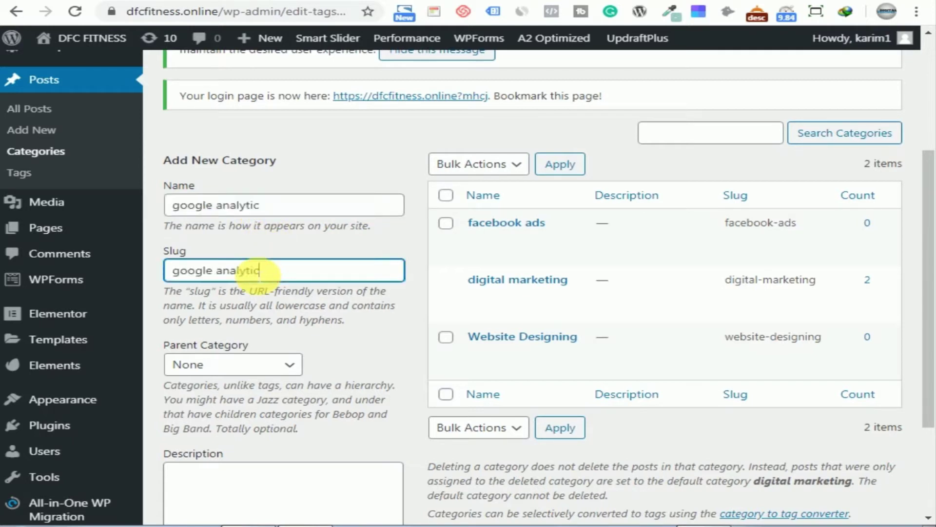
{"action": "scroll", "coordinate": [359, 277], "scroll_direction": "down", "scroll_amount": 3}
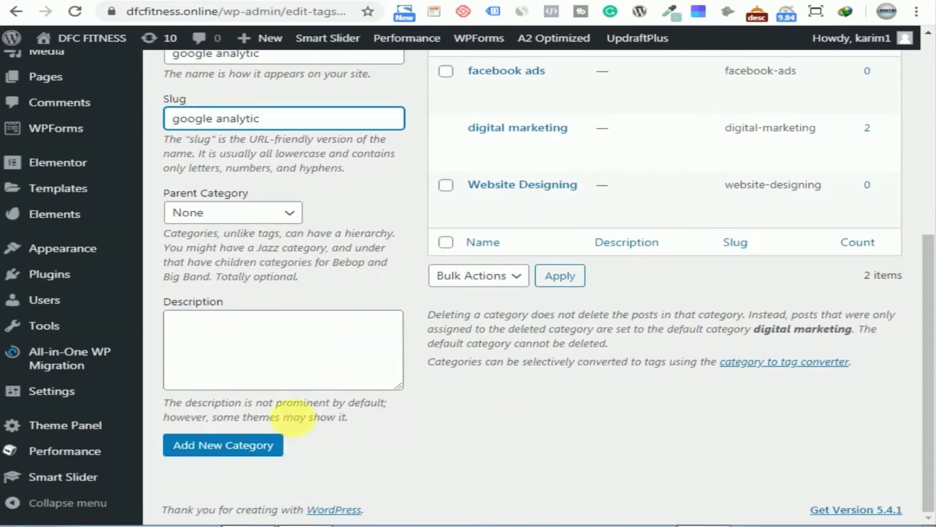
{"action": "left_click", "coordinate": [240, 455]}
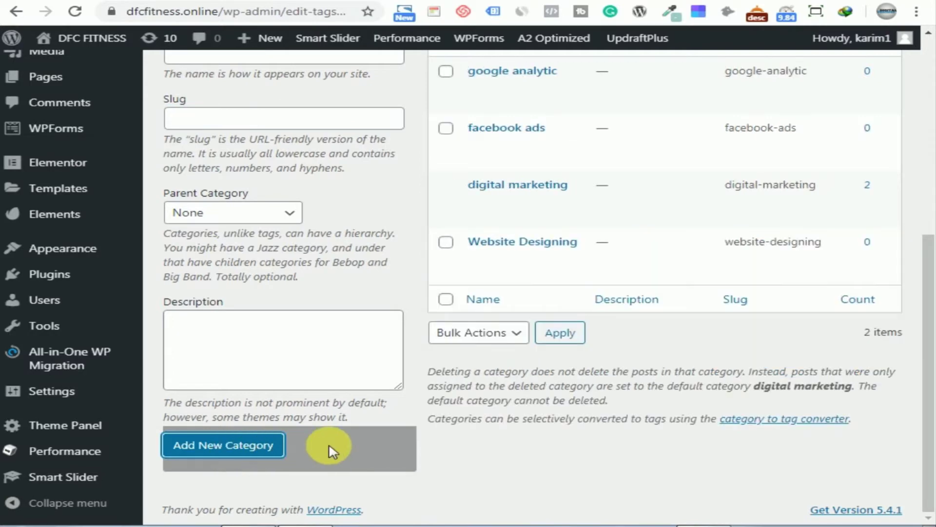
Step: Go to the list of all posts and open the "What is Email Marketing?" post for editing in a new tab
{"action": "scroll", "coordinate": [485, 470], "scroll_direction": "up", "scroll_amount": 3}
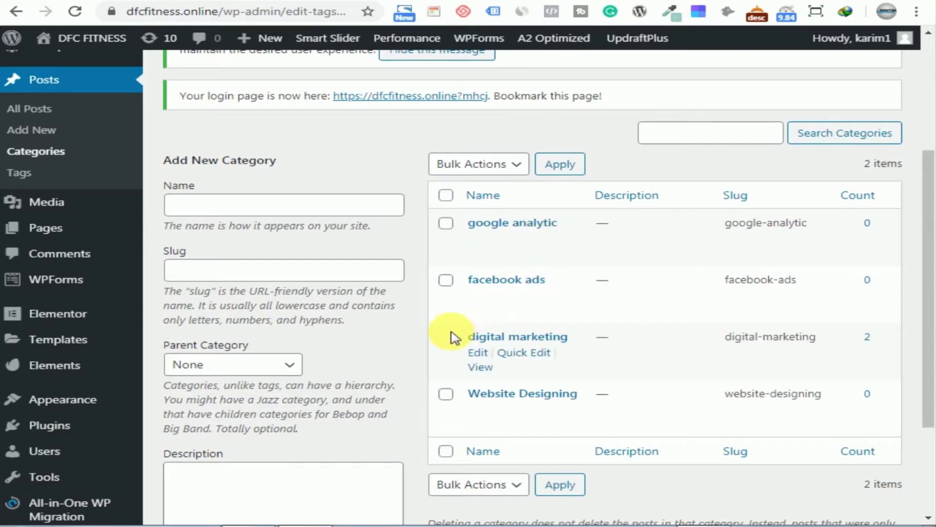
{"action": "mouse_move", "coordinate": [494, 307]}
{"action": "scroll", "coordinate": [488, 309], "scroll_direction": "up", "scroll_amount": 2}
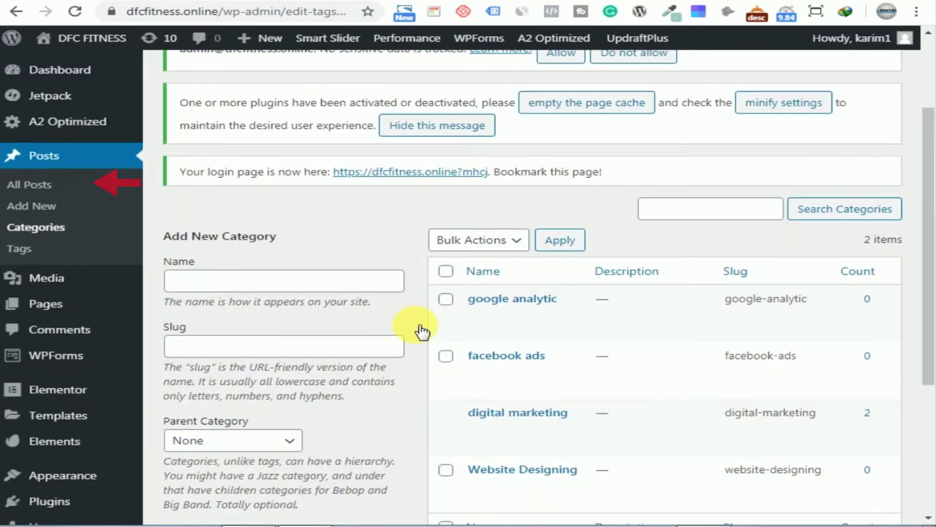
{"action": "left_click", "coordinate": [37, 187]}
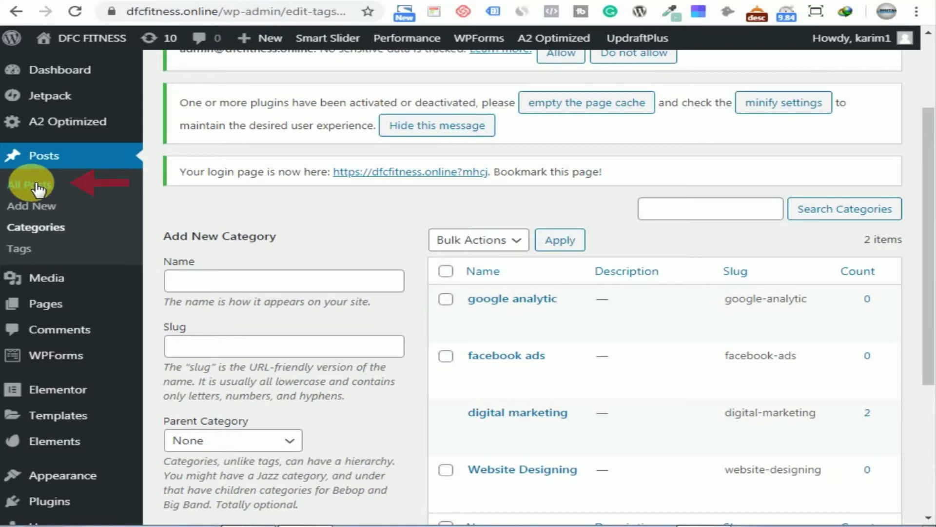
{"action": "scroll", "coordinate": [446, 202], "scroll_direction": "down", "scroll_amount": 2}
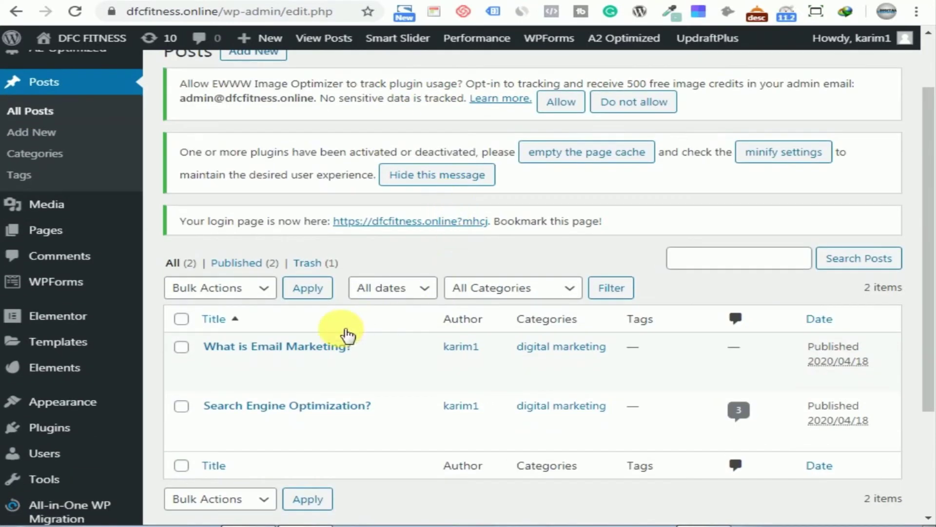
{"action": "mouse_move", "coordinate": [387, 349]}
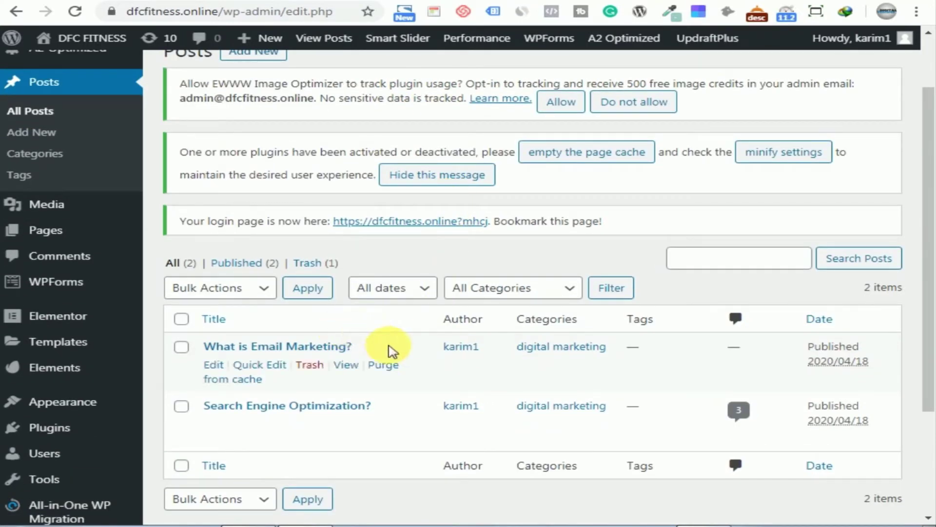
{"action": "right_click", "coordinate": [215, 371]}
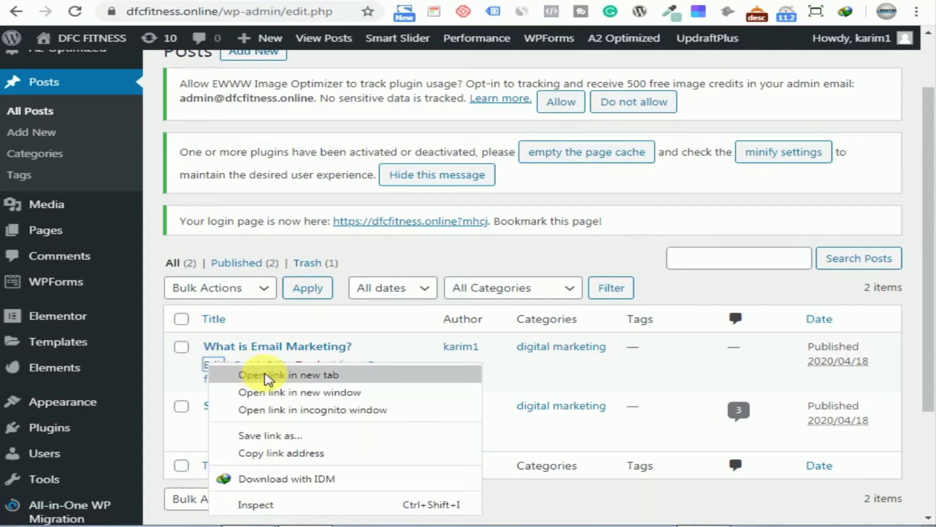
{"action": "left_click", "coordinate": [222, 373]}
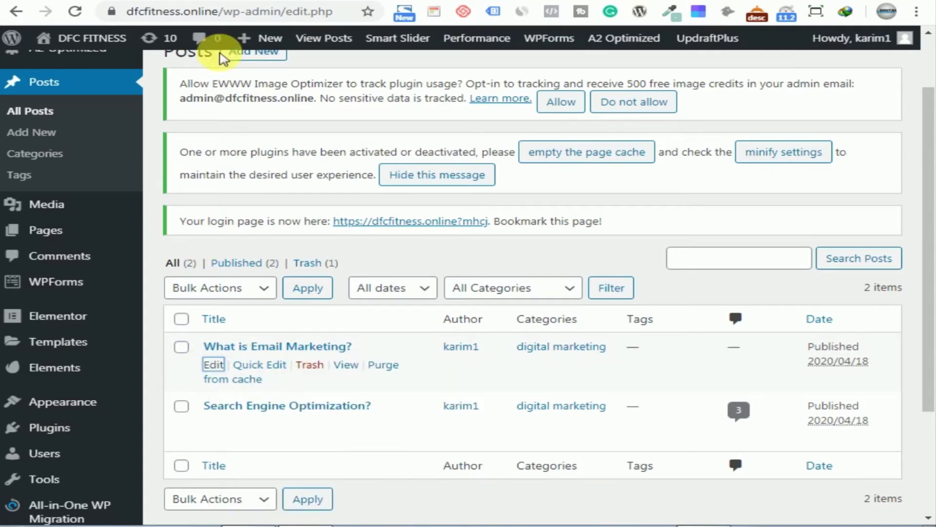
{"action": "key", "text": "ctrl+Tab"}
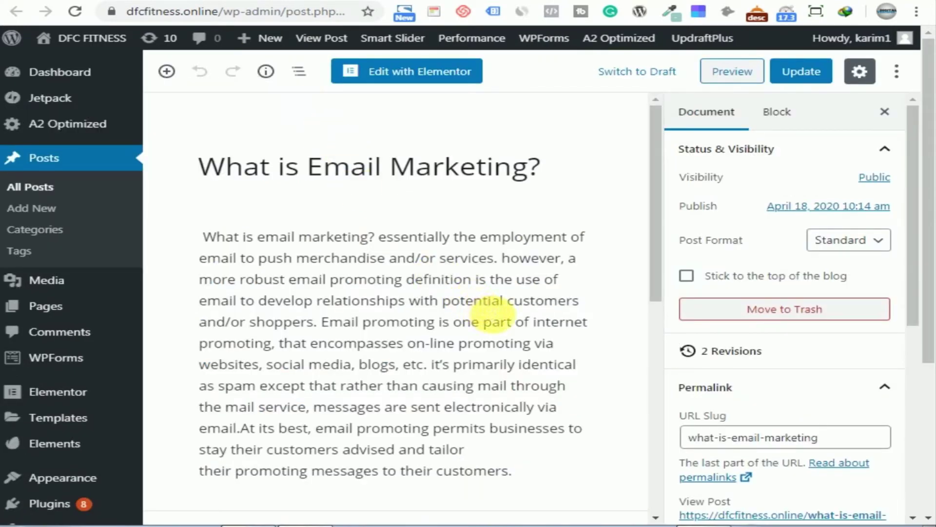
Step: Assign the post to the google analytic category and remove it from digital marketing
{"action": "scroll", "coordinate": [610, 302], "scroll_direction": "down", "scroll_amount": 2}
{"action": "scroll", "coordinate": [761, 294], "scroll_direction": "down", "scroll_amount": 6}
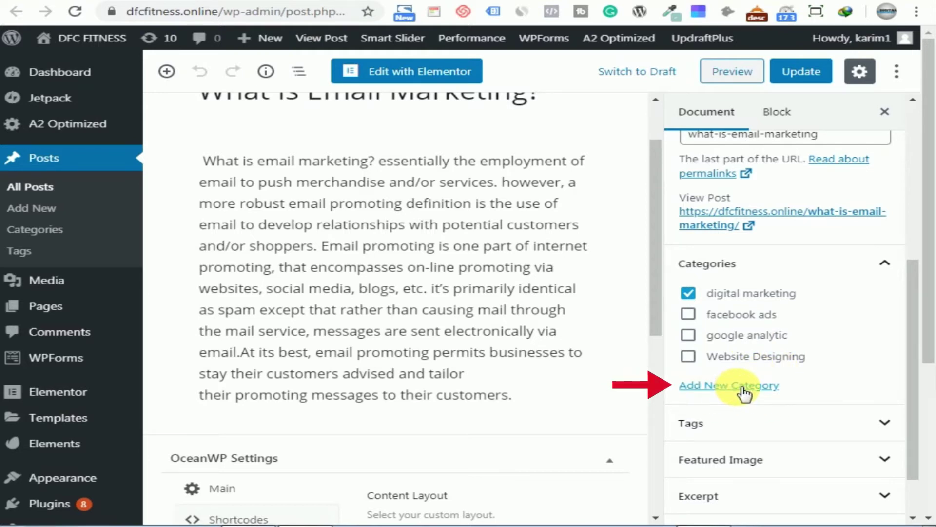
{"action": "scroll", "coordinate": [552, 244], "scroll_direction": "up", "scroll_amount": 2}
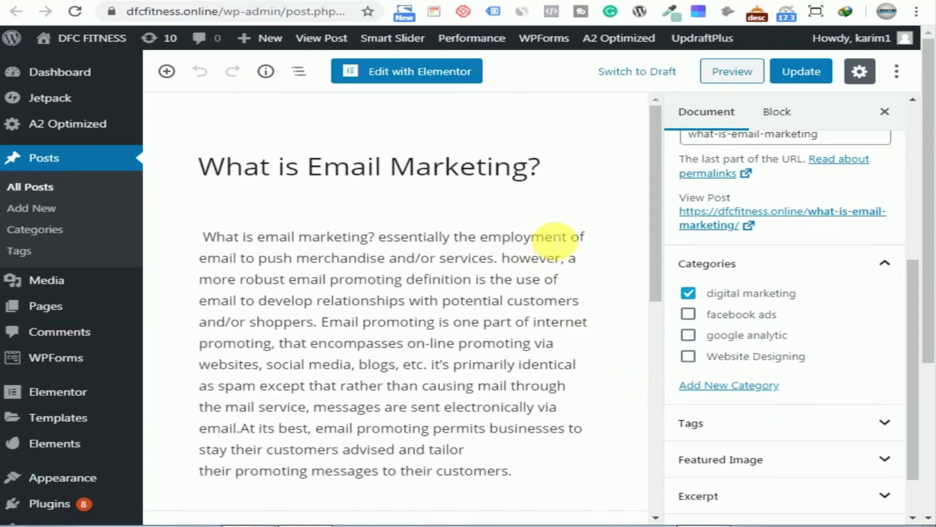
{"action": "left_click", "coordinate": [696, 342]}
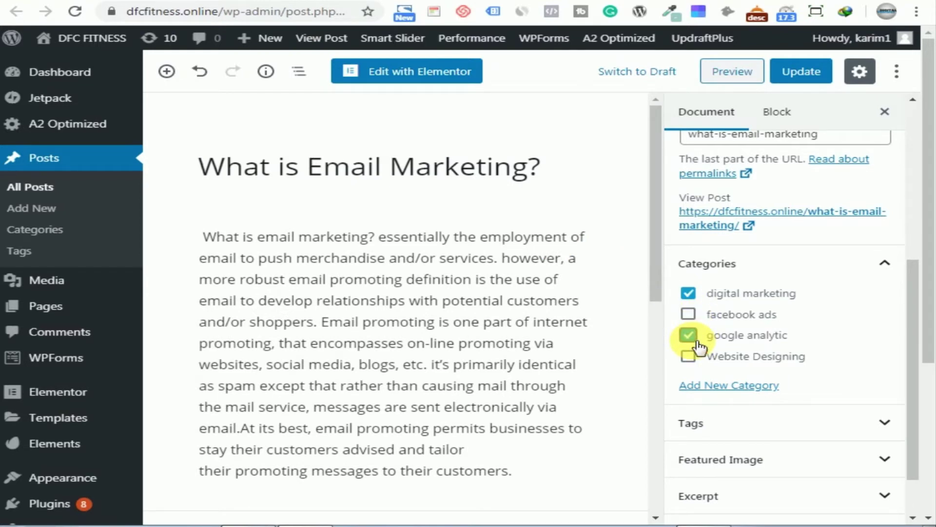
{"action": "left_click", "coordinate": [692, 296]}
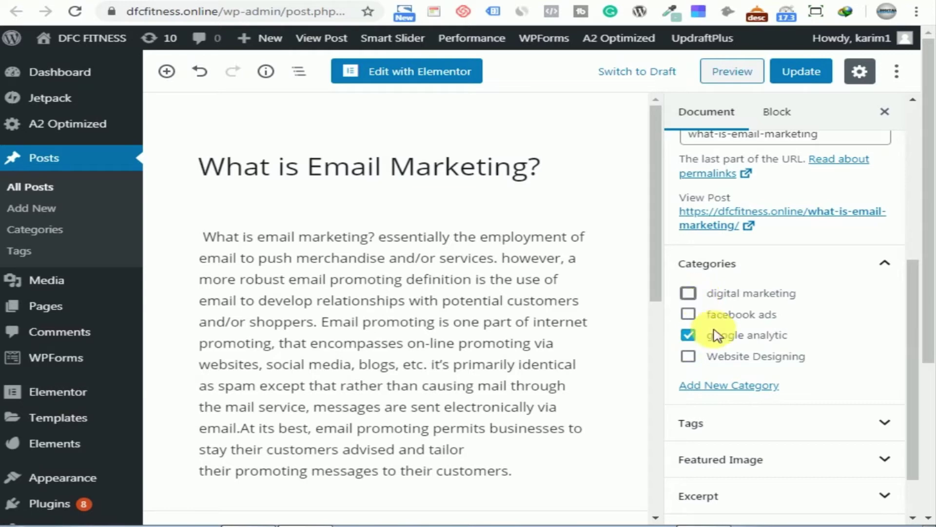
Step: Update the post to save the category change and open the published post in a new tab
{"action": "left_click", "coordinate": [805, 78]}
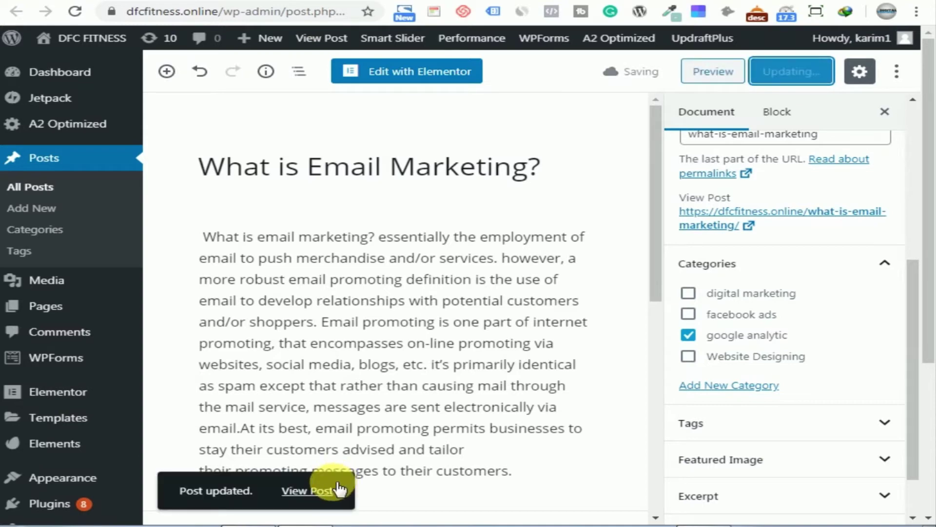
{"action": "right_click", "coordinate": [310, 489]}
{"action": "left_click", "coordinate": [359, 352]}
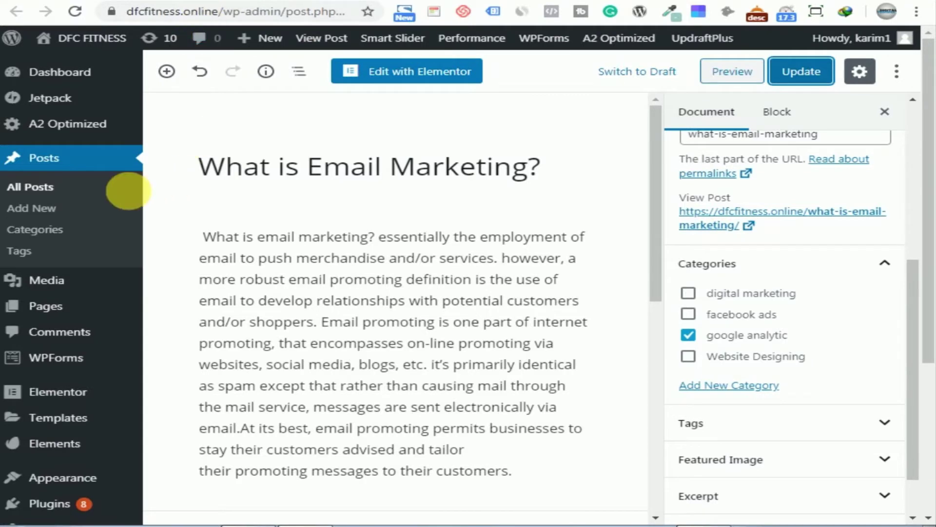
Step: Open the site's menu management page and load the header menu for editing
{"action": "scroll", "coordinate": [75, 256], "scroll_direction": "down", "scroll_amount": 2}
{"action": "mouse_move", "coordinate": [66, 249]}
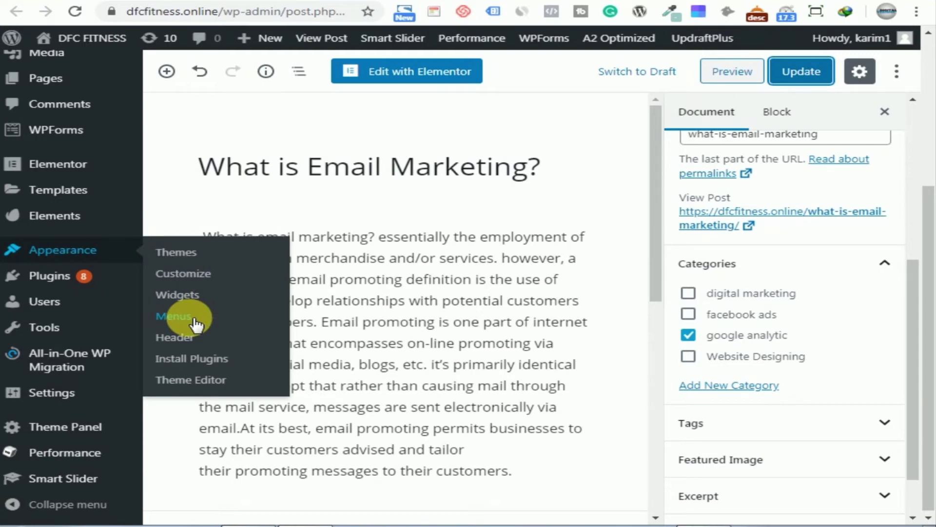
{"action": "left_click", "coordinate": [195, 323]}
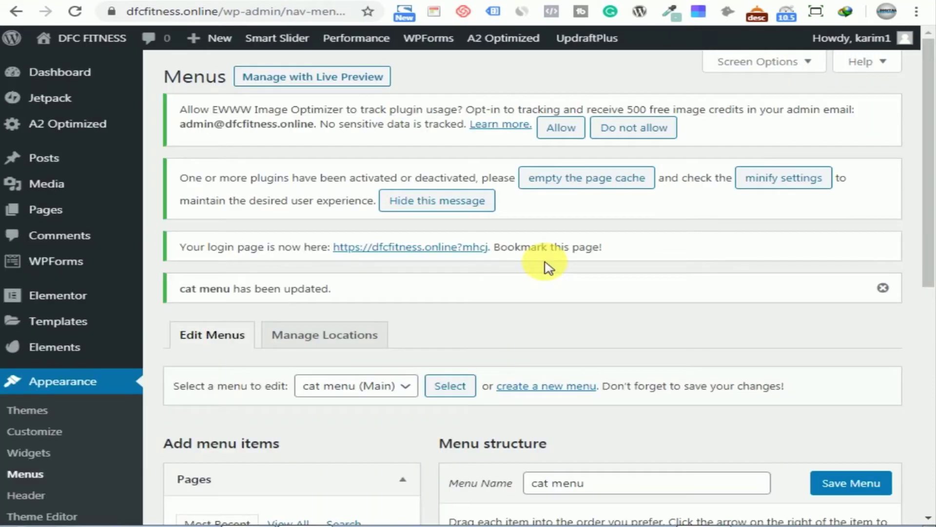
{"action": "scroll", "coordinate": [548, 266], "scroll_direction": "down", "scroll_amount": 2}
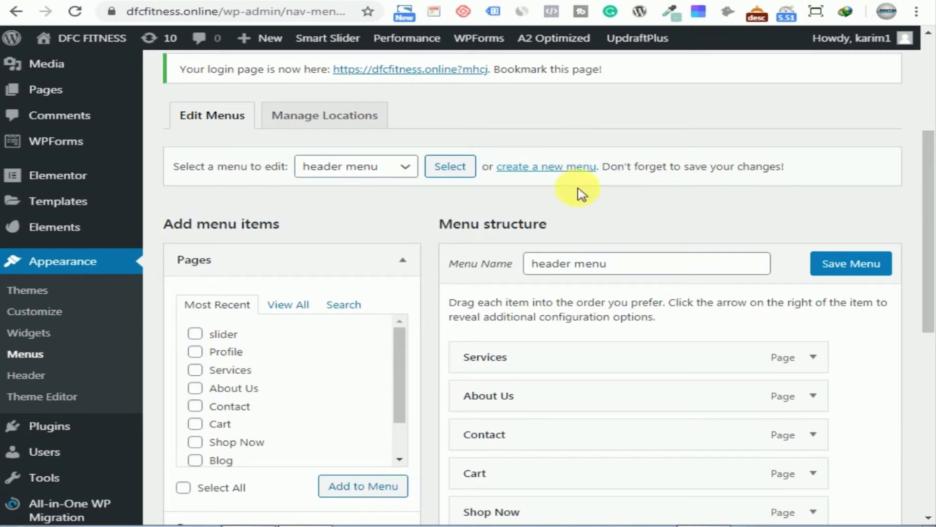
{"action": "scroll", "coordinate": [578, 224], "scroll_direction": "down", "scroll_amount": 3}
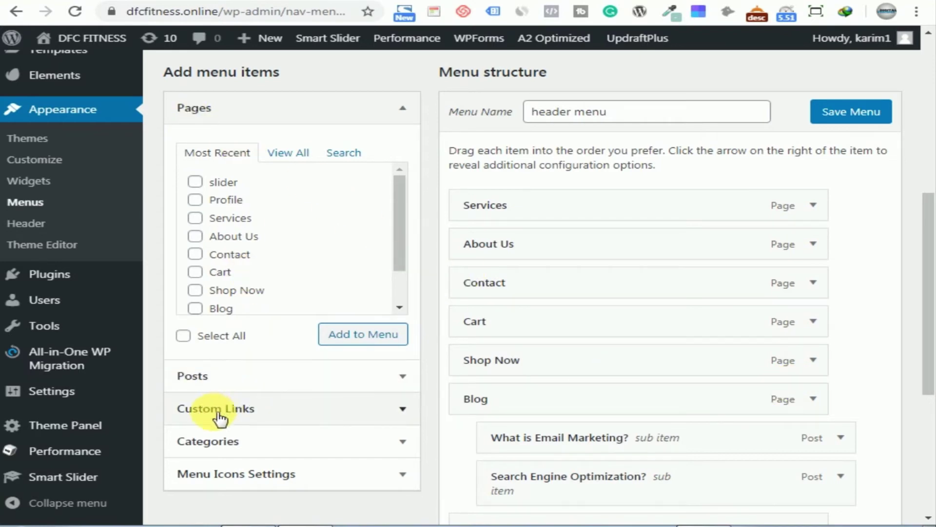
Step: Add the digital marketing, facebook ads, google analytic and Website Designing categories to the header menu
{"action": "scroll", "coordinate": [224, 415], "scroll_direction": "down", "scroll_amount": 2}
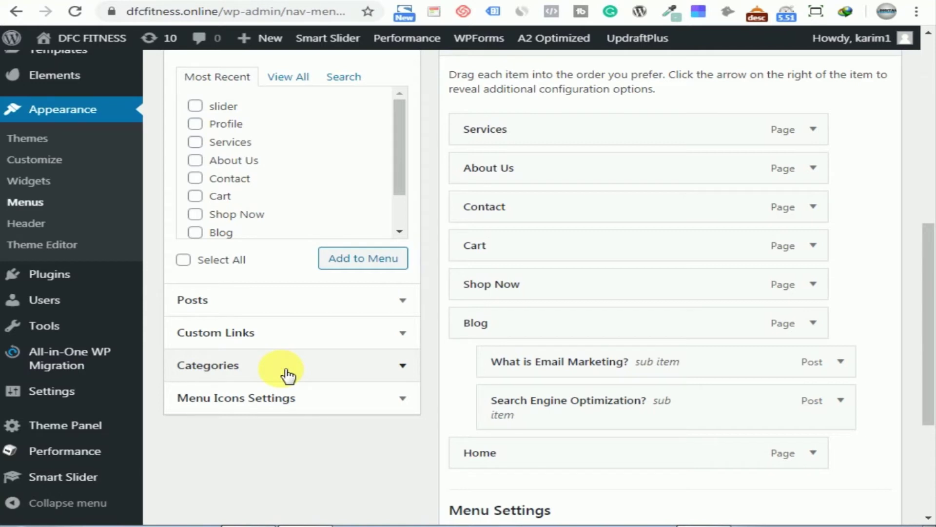
{"action": "left_click", "coordinate": [246, 369]}
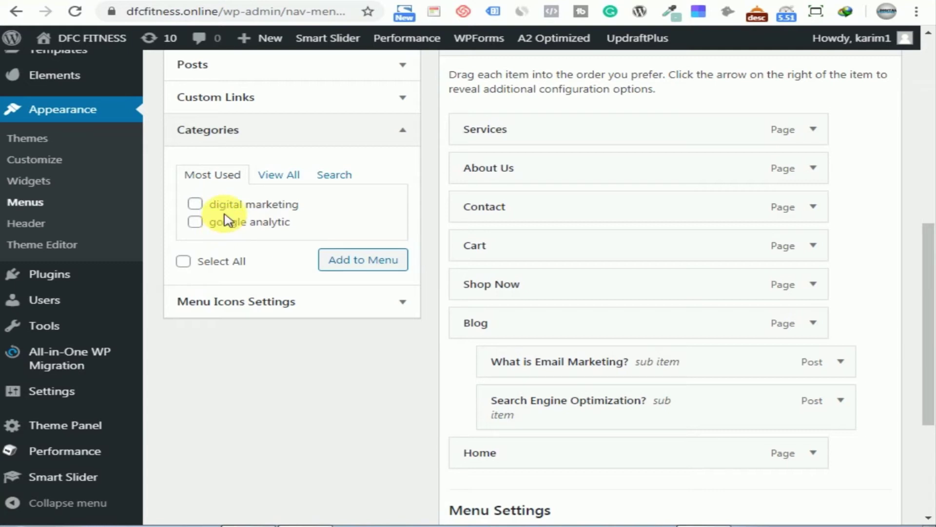
{"action": "left_click", "coordinate": [291, 181]}
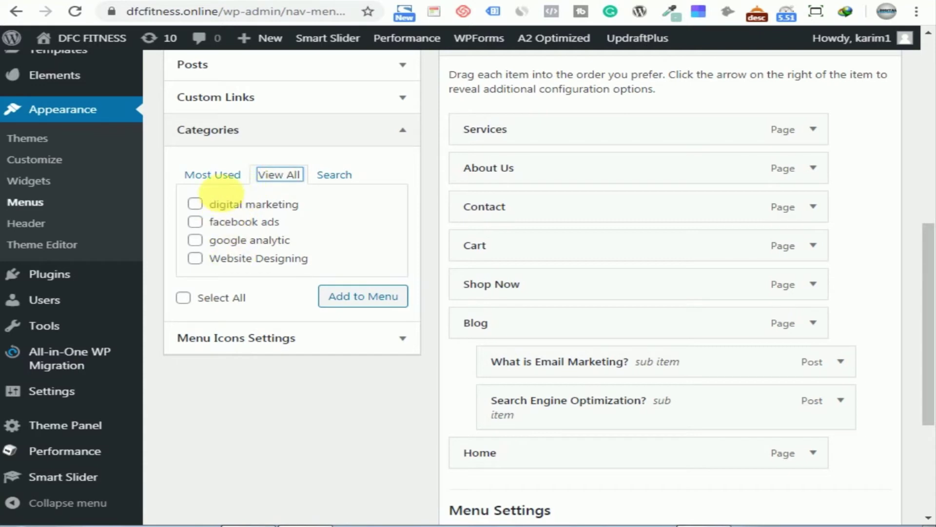
{"action": "left_click", "coordinate": [197, 259]}
{"action": "left_click", "coordinate": [196, 240]}
{"action": "left_click", "coordinate": [196, 223]}
{"action": "left_click", "coordinate": [204, 207]}
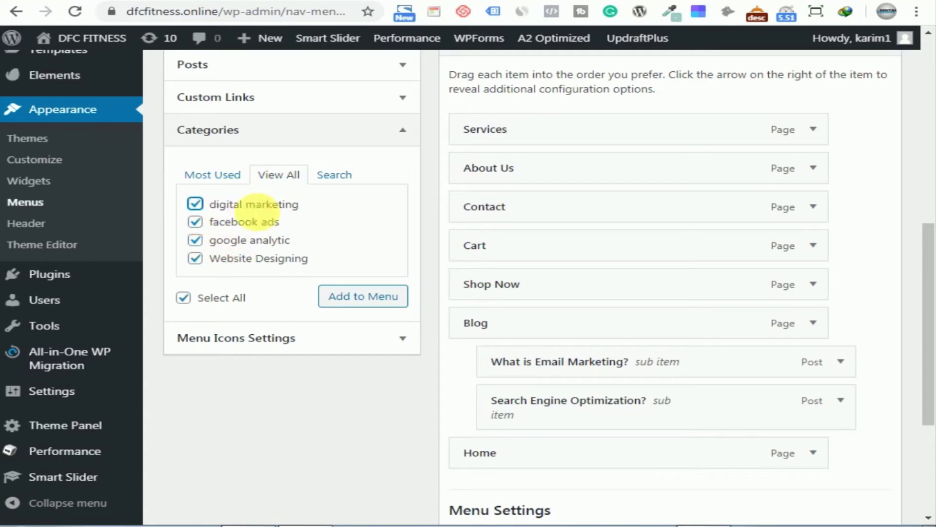
{"action": "left_click", "coordinate": [383, 303]}
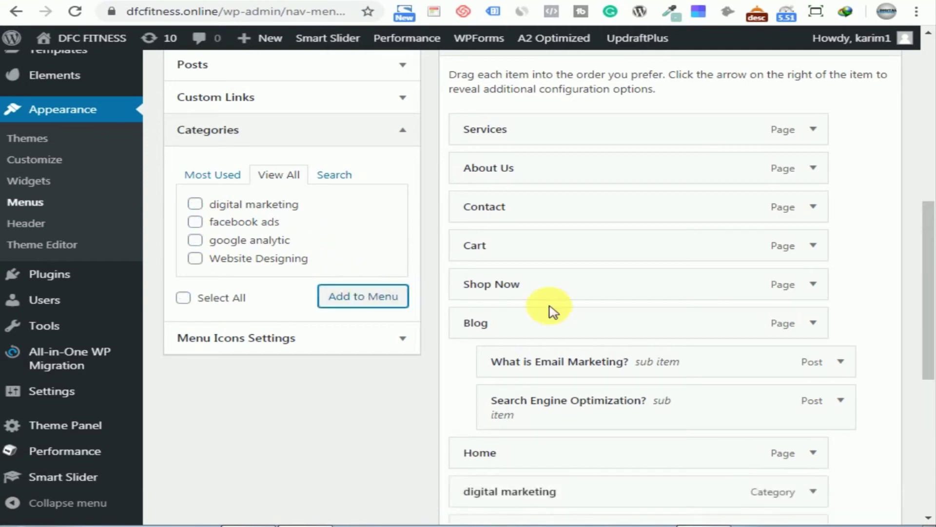
Step: Review the added category items in the menu structure and save the header menu
{"action": "scroll", "coordinate": [592, 309], "scroll_direction": "down", "scroll_amount": 6}
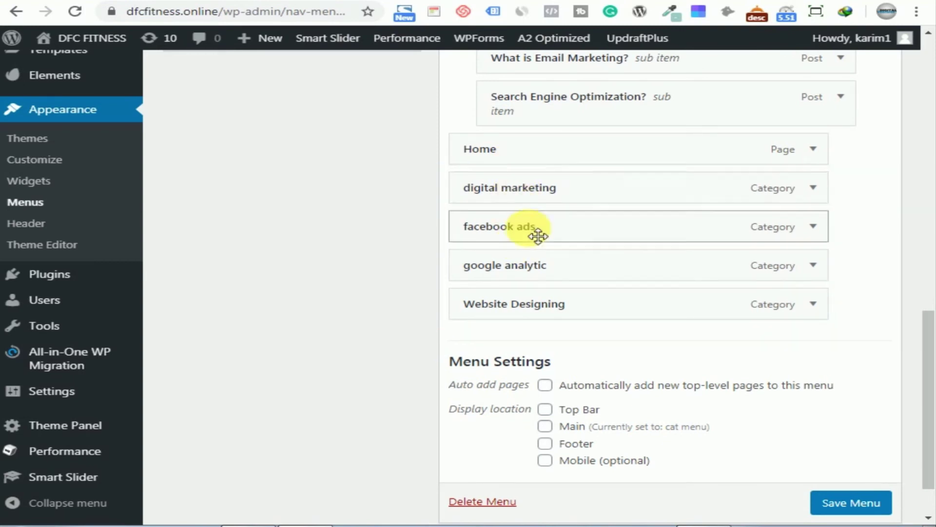
{"action": "scroll", "coordinate": [539, 207], "scroll_direction": "up", "scroll_amount": 10}
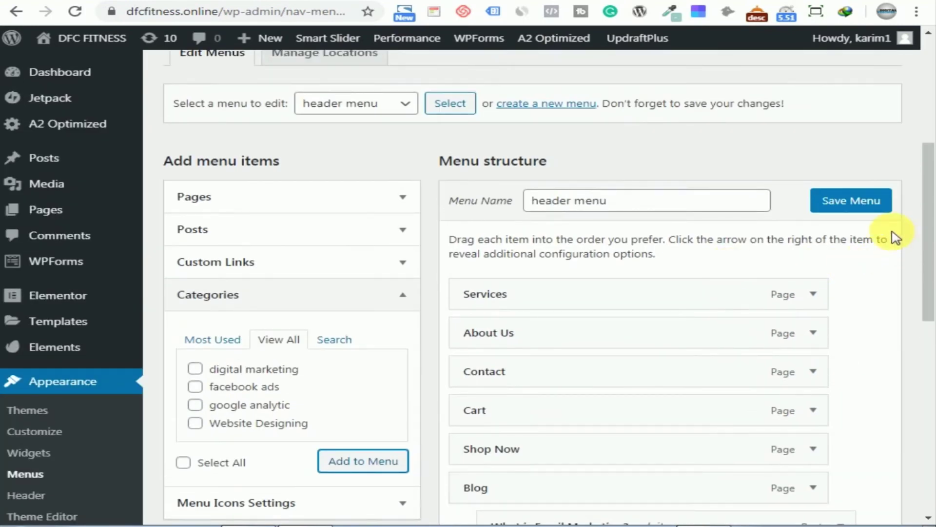
{"action": "left_click", "coordinate": [862, 207]}
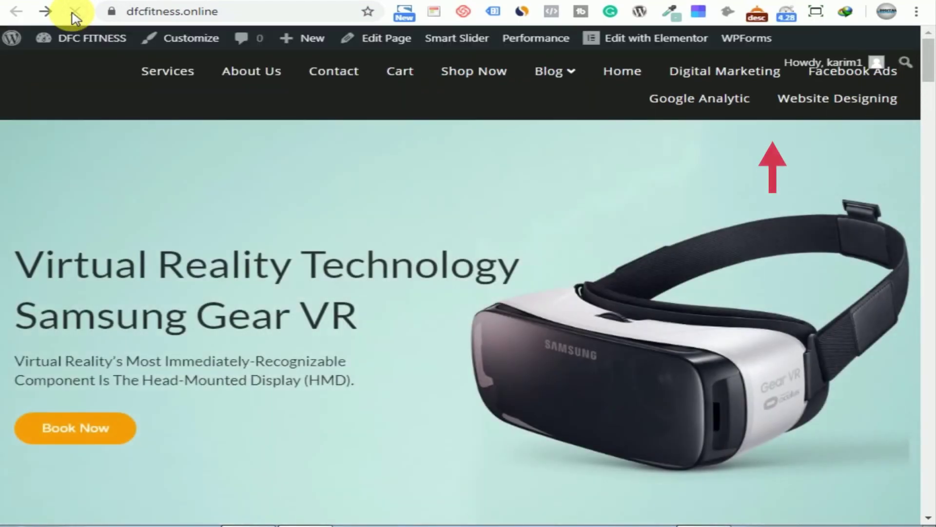
Step: Copy the dfcfitness.online homepage address, open it in an incognito window and inspect the navigation menu and the Blog dropdown
{"action": "mouse_move", "coordinate": [592, 90]}
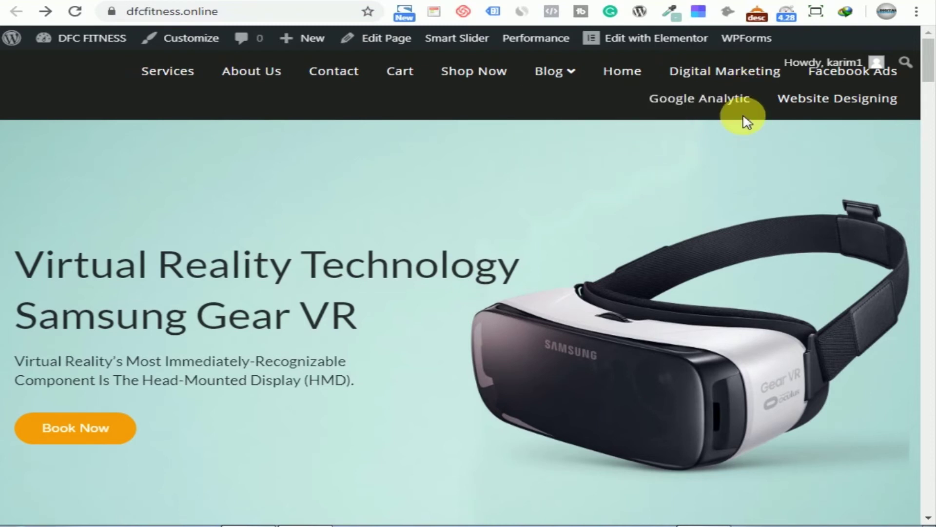
{"action": "left_click", "coordinate": [200, 15]}
{"action": "left_click", "coordinate": [219, 19]}
{"action": "triple_click", "coordinate": [214, 12]}
{"action": "key", "text": "ctrl+c"}
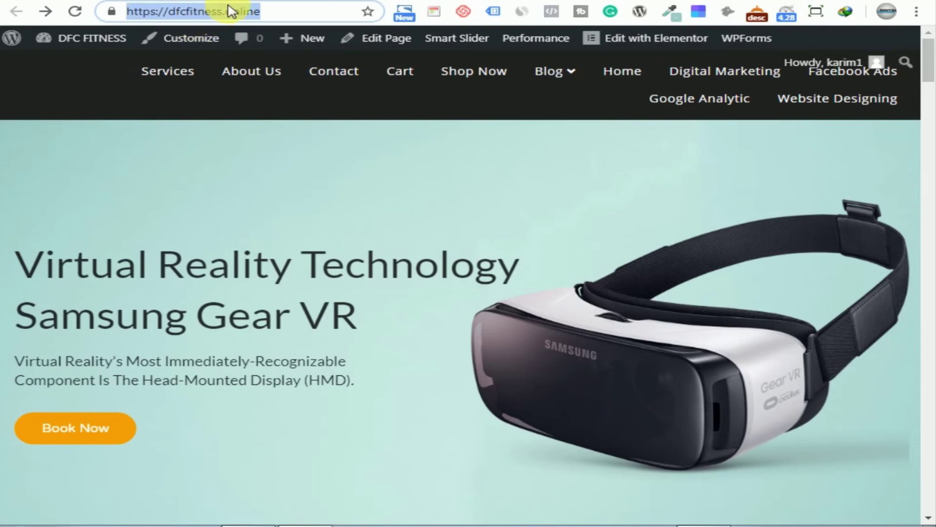
{"action": "key", "text": "ctrl+shift+n"}
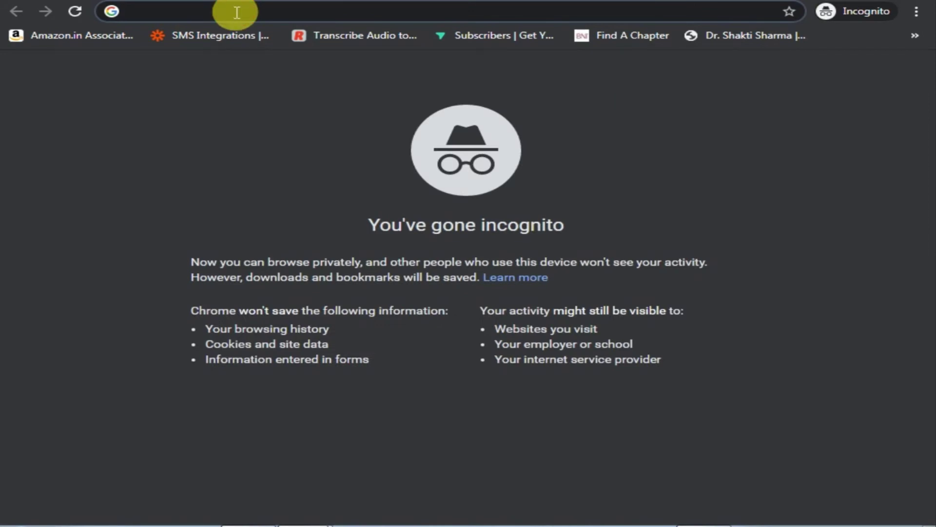
{"action": "key", "text": "ctrl+v"}
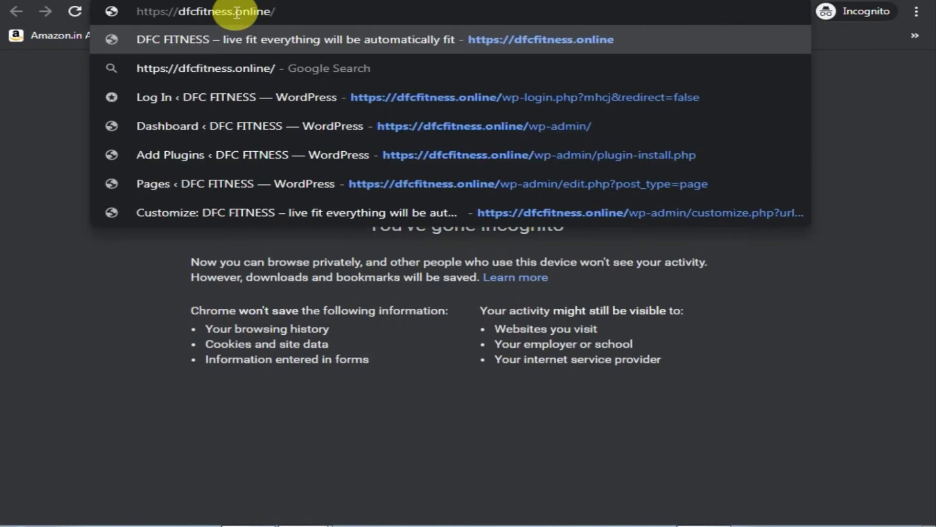
{"action": "key", "text": "Return"}
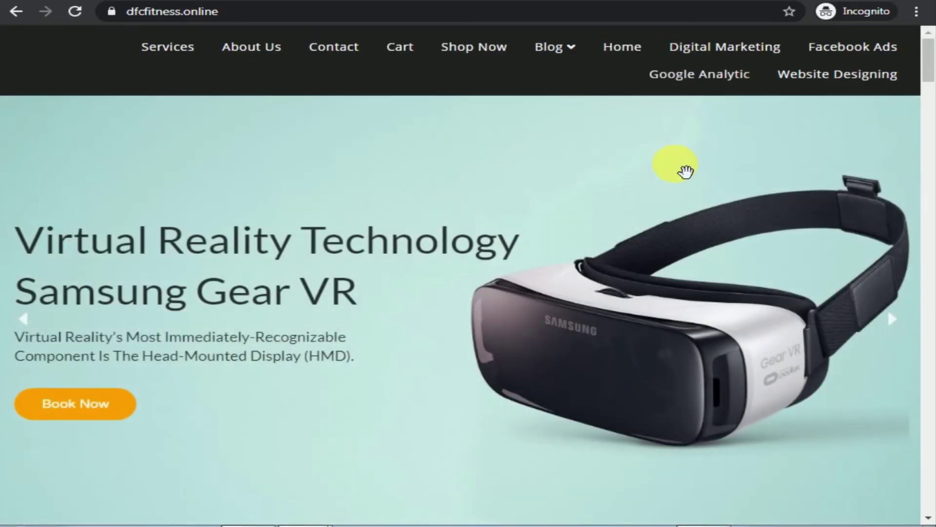
{"action": "mouse_move", "coordinate": [556, 59]}
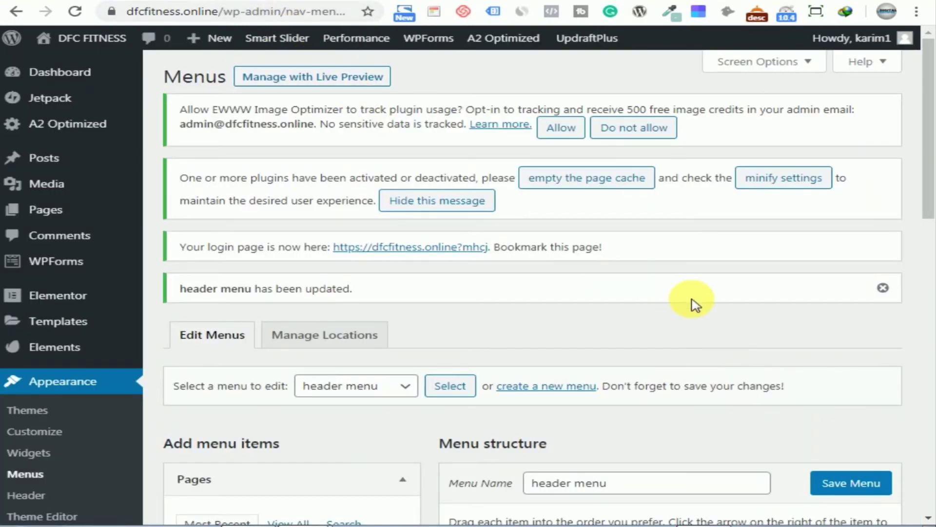
Step: Make facebook ads, google analytic and Website Designing sub items of digital marketing in the header menu and save it
{"action": "scroll", "coordinate": [697, 300], "scroll_direction": "down", "scroll_amount": 5}
{"action": "scroll", "coordinate": [698, 300], "scroll_direction": "down", "scroll_amount": 8}
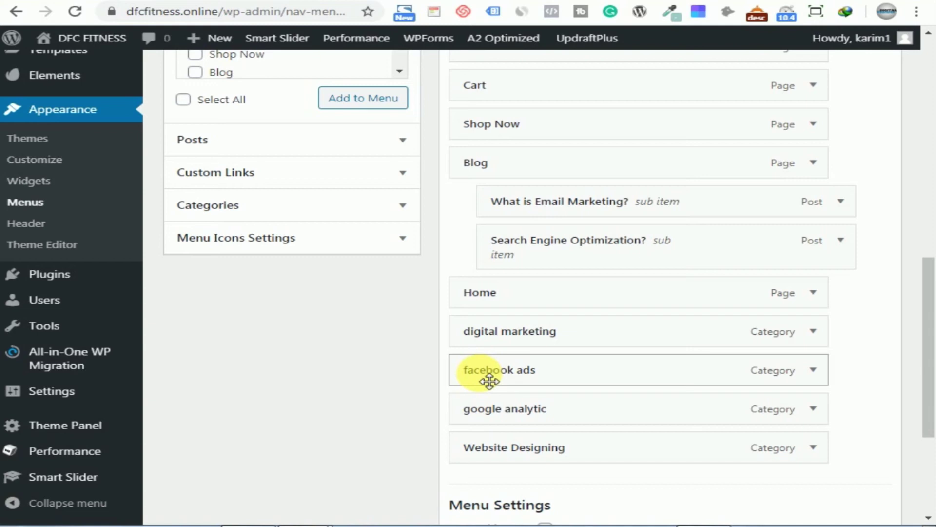
{"action": "left_click_drag", "start_coordinate": [489, 381], "coordinate": [541, 382]}
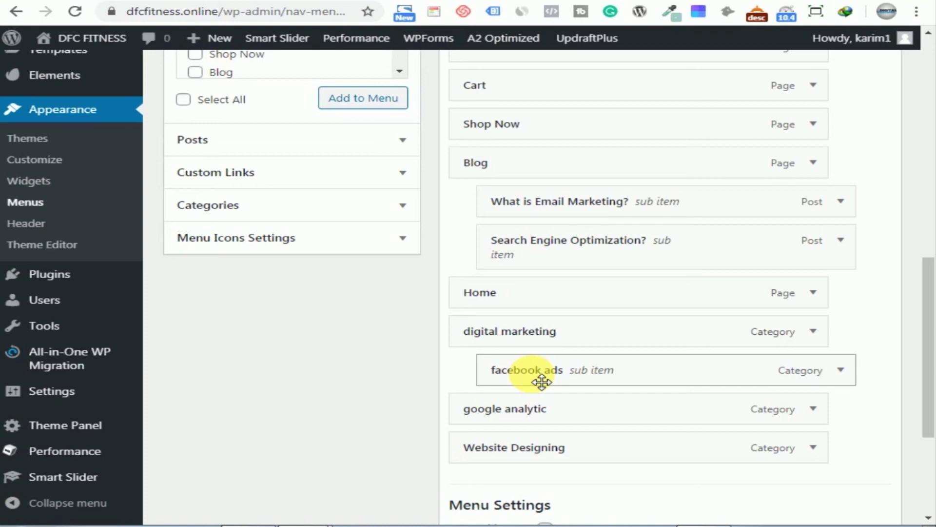
{"action": "left_click_drag", "start_coordinate": [533, 410], "coordinate": [558, 414]}
{"action": "left_click_drag", "start_coordinate": [539, 445], "coordinate": [604, 437]}
{"action": "scroll", "coordinate": [836, 448], "scroll_direction": "up", "scroll_amount": 10}
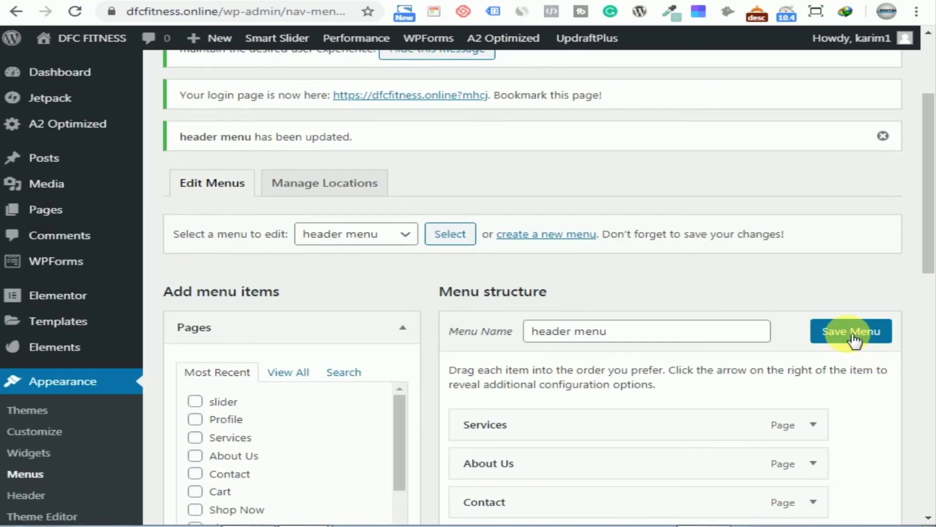
{"action": "left_click", "coordinate": [855, 341]}
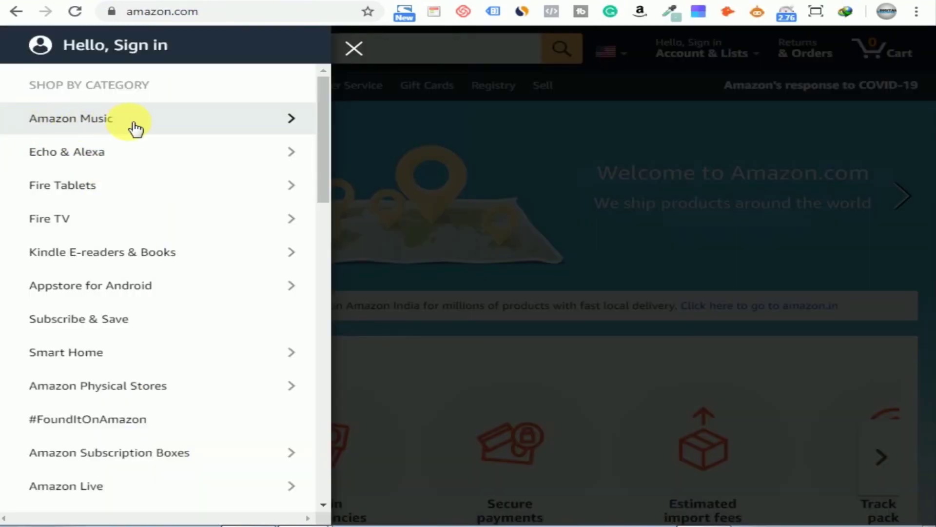
Step: View the Amazon Music subcategories on amazon.com, and reload the dfcfitness.online homepage to check the Digital Marketing dropdown
{"action": "left_click", "coordinate": [139, 127]}
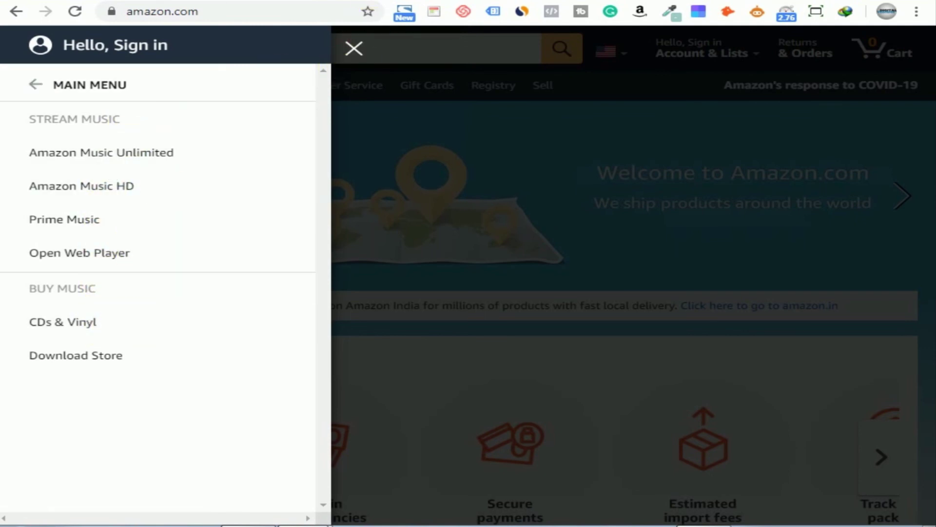
{"action": "left_click", "coordinate": [341, 1]}
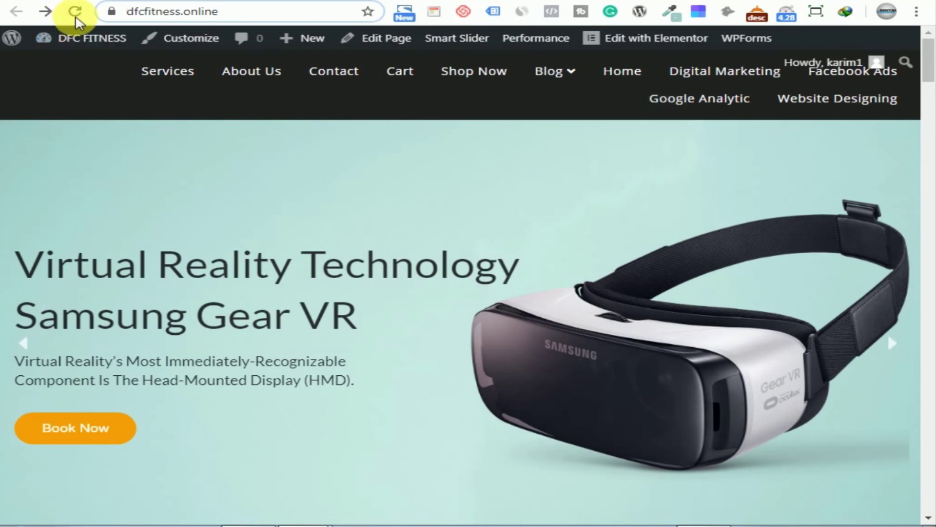
{"action": "left_click", "coordinate": [75, 19]}
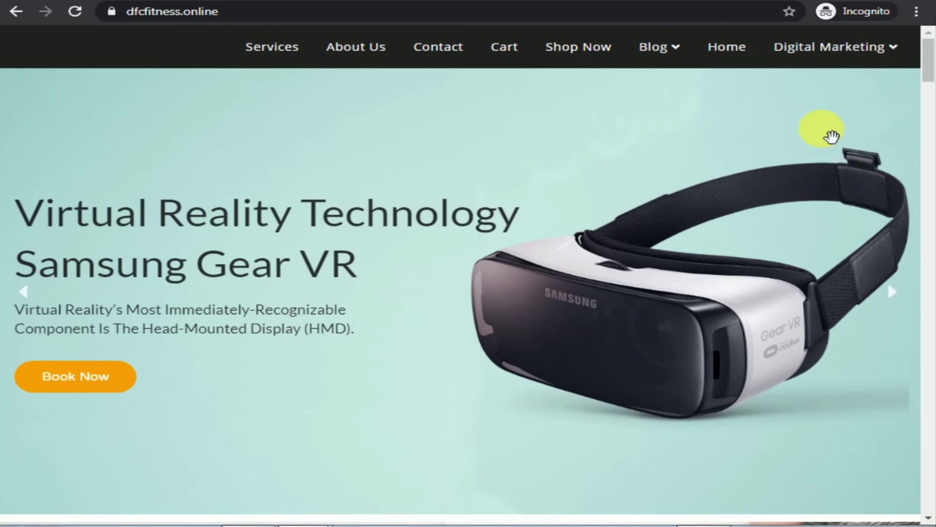
{"action": "mouse_move", "coordinate": [828, 51]}
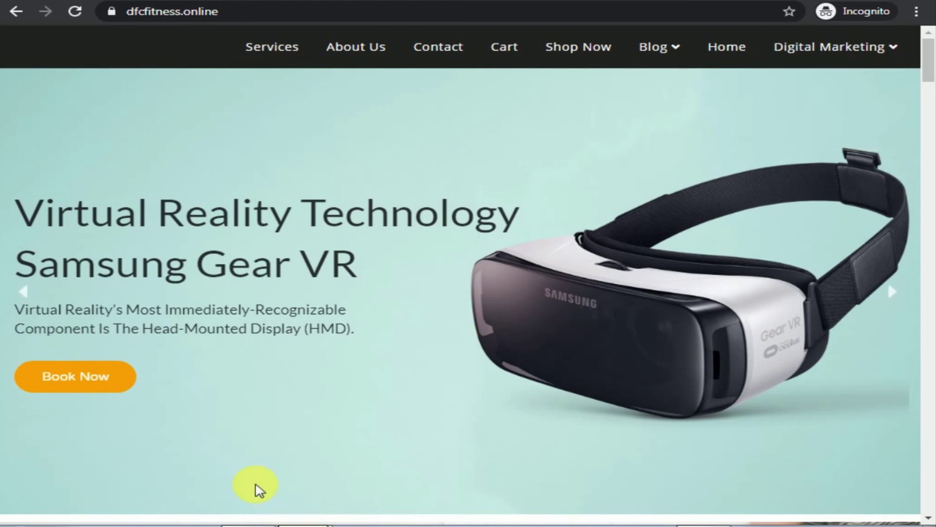
Step: Switch back to amazon.com, view the Appstore for Android and Amazon Physical Stores subcategories, and close the category list
{"action": "left_click", "coordinate": [258, 488]}
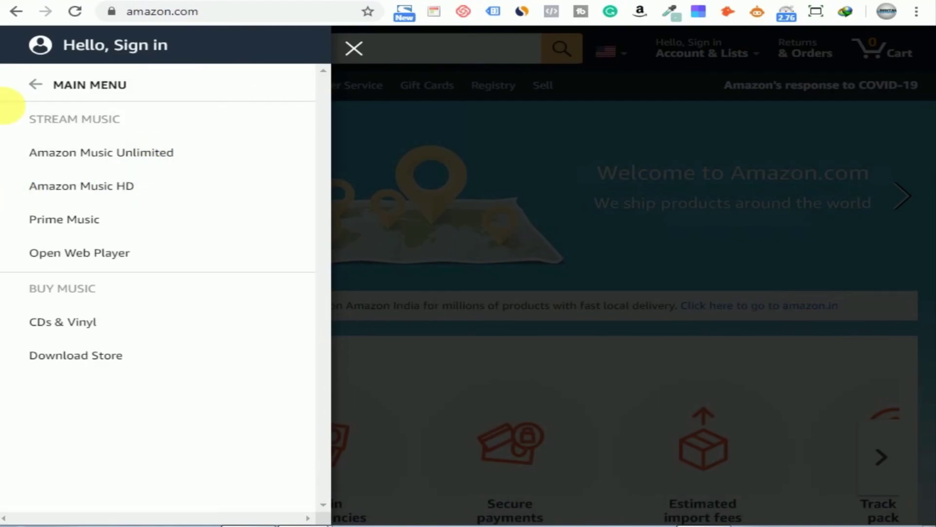
{"action": "left_click", "coordinate": [31, 86]}
{"action": "left_click", "coordinate": [112, 288]}
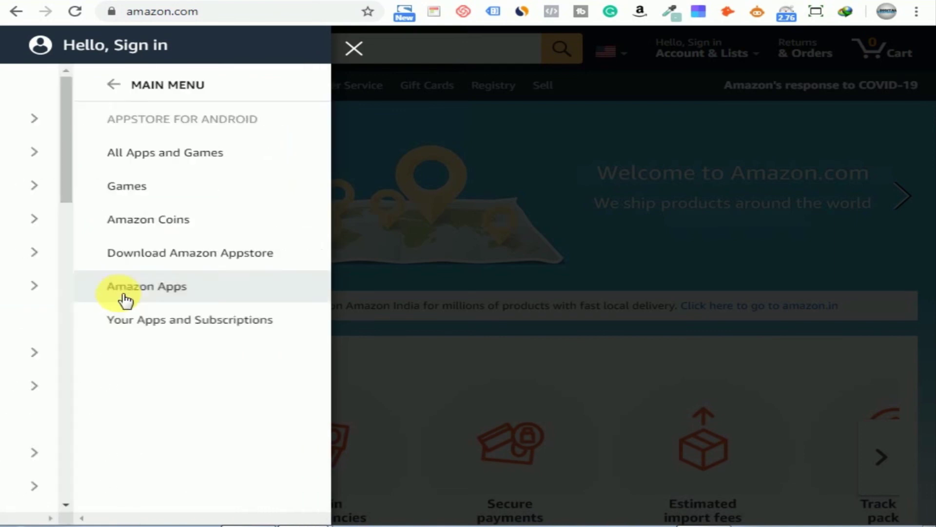
{"action": "left_click", "coordinate": [22, 97]}
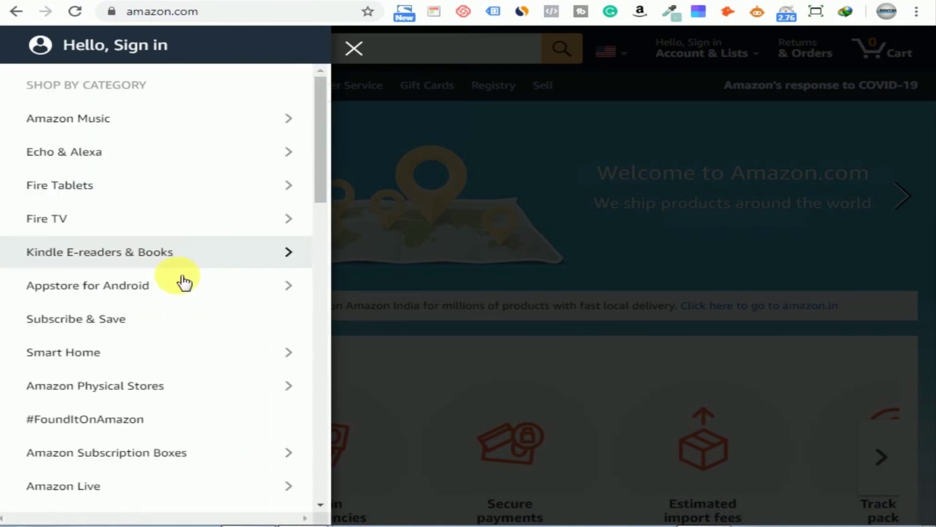
{"action": "left_click", "coordinate": [184, 385]}
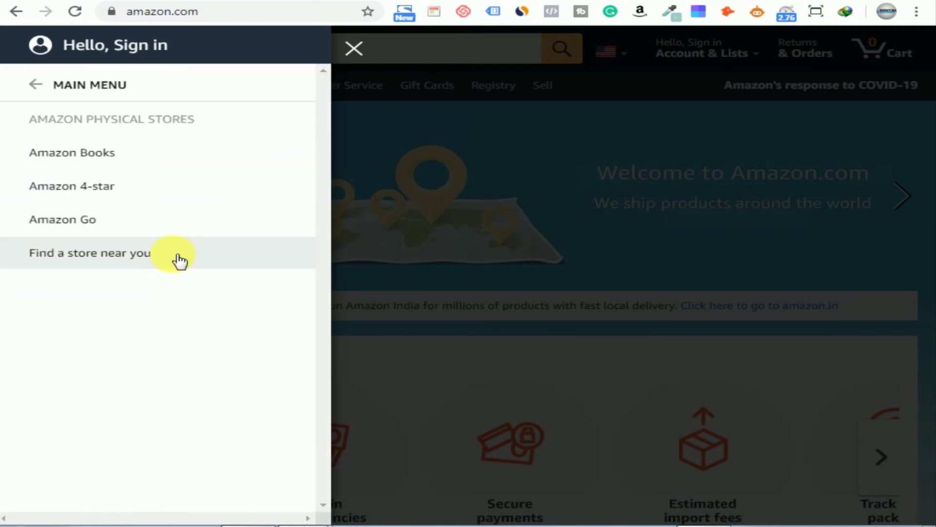
{"action": "left_click", "coordinate": [38, 87]}
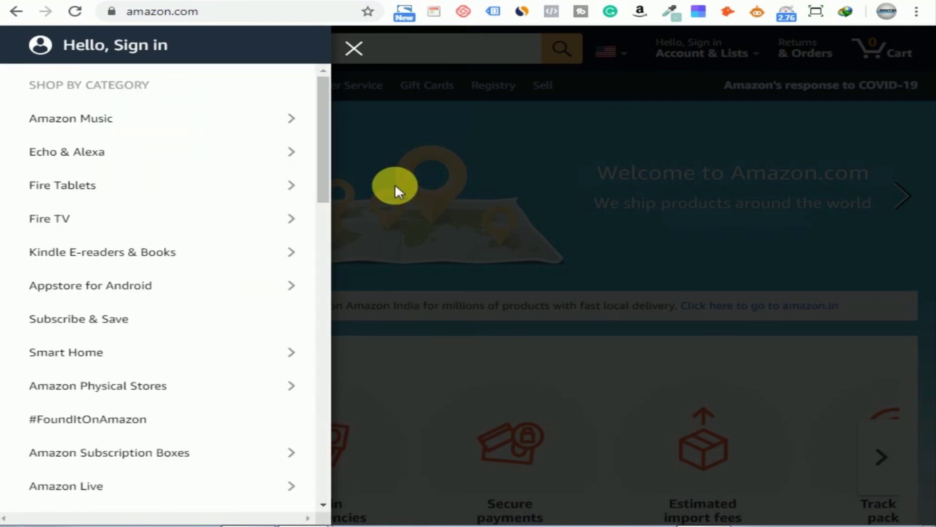
{"action": "left_click", "coordinate": [355, 51]}
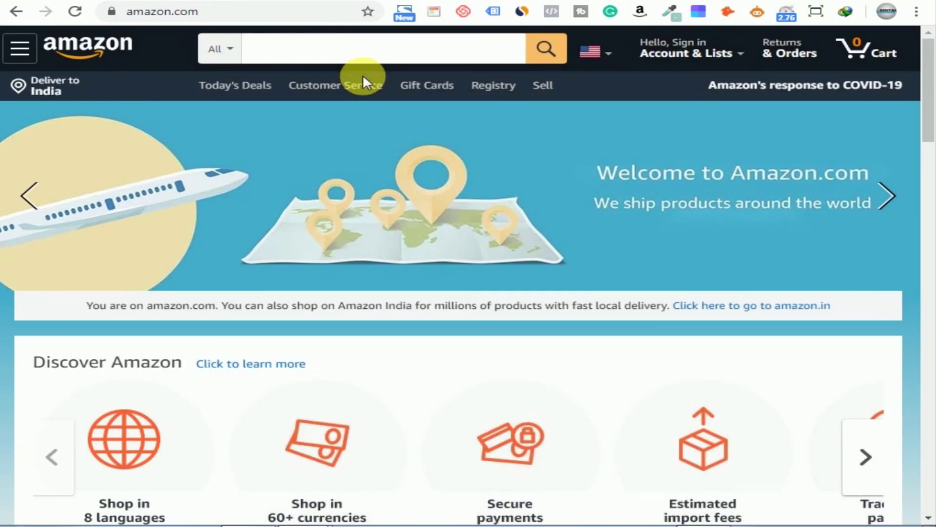